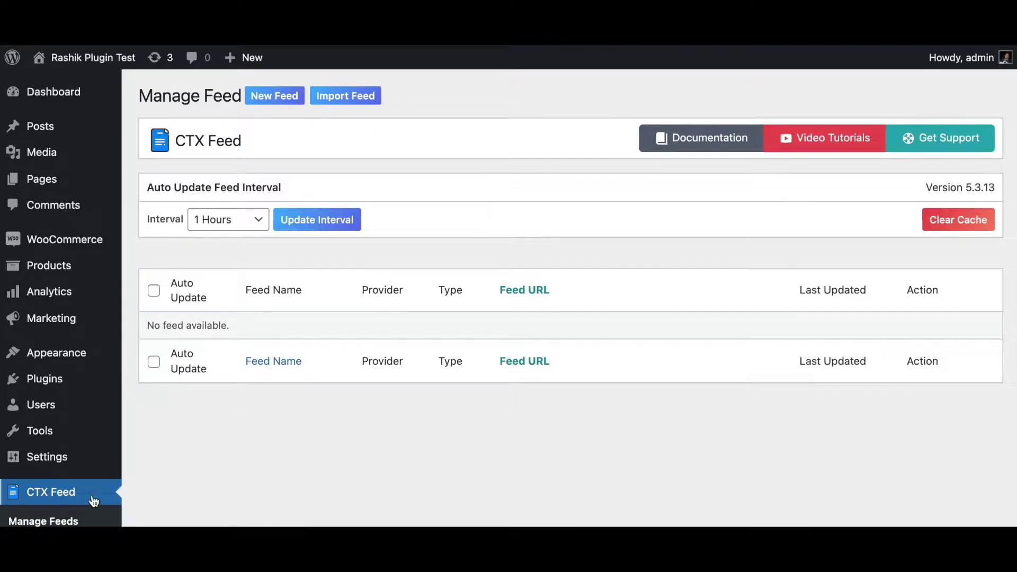
- Open CTX Feed's Manage Feeds page from the WordPress admin sidebar
click(62, 494)
- Create a new feed for Germany with the Idealo template and file name Idealo1
click(284, 101)
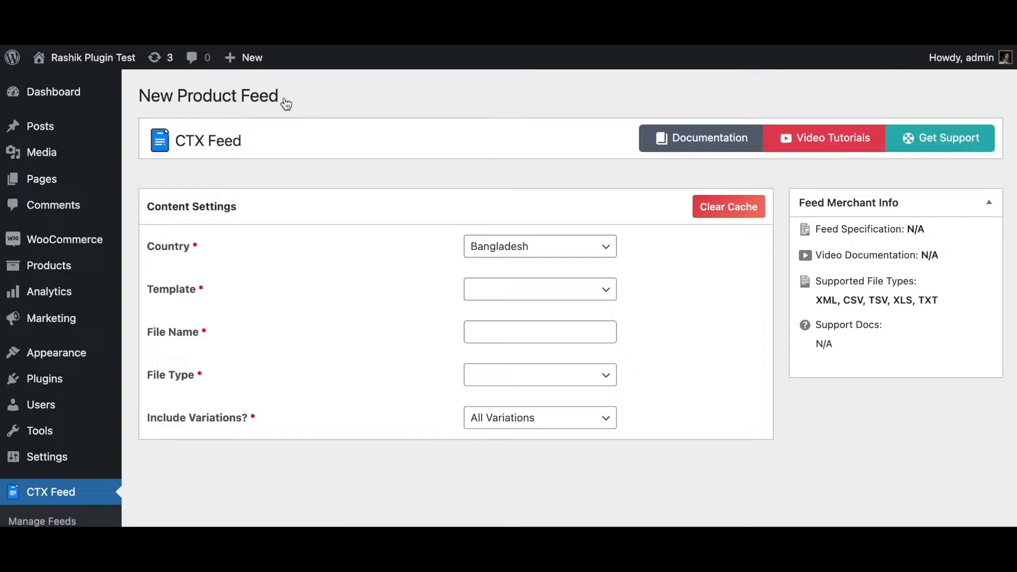
click(538, 248)
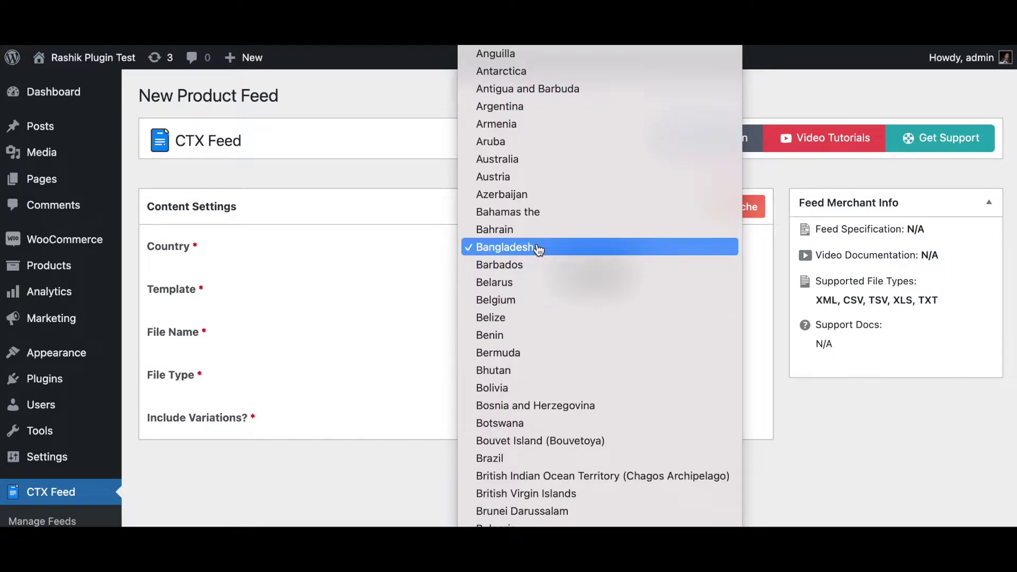
scroll(538, 247, down, 15)
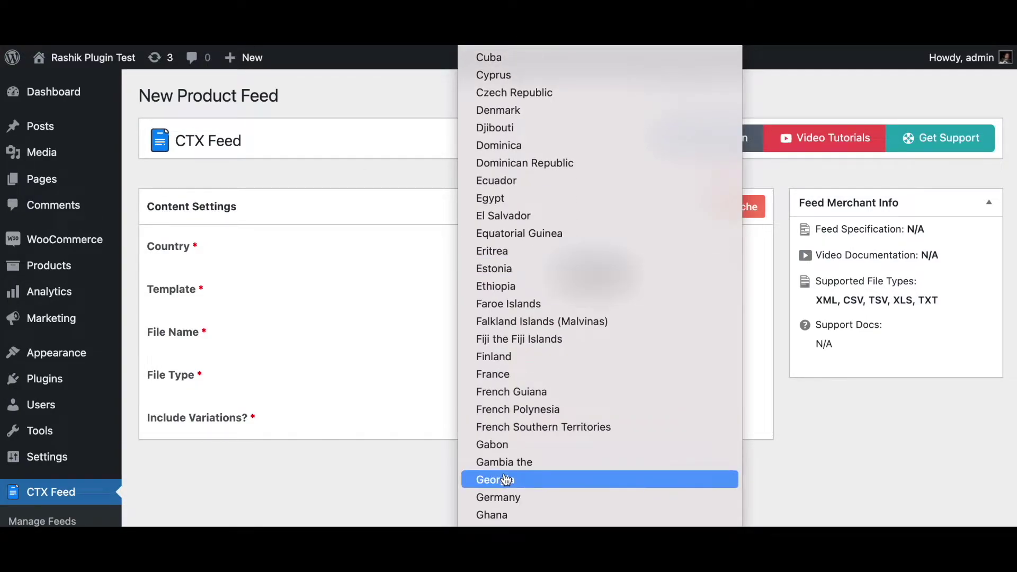
click(505, 497)
click(527, 287)
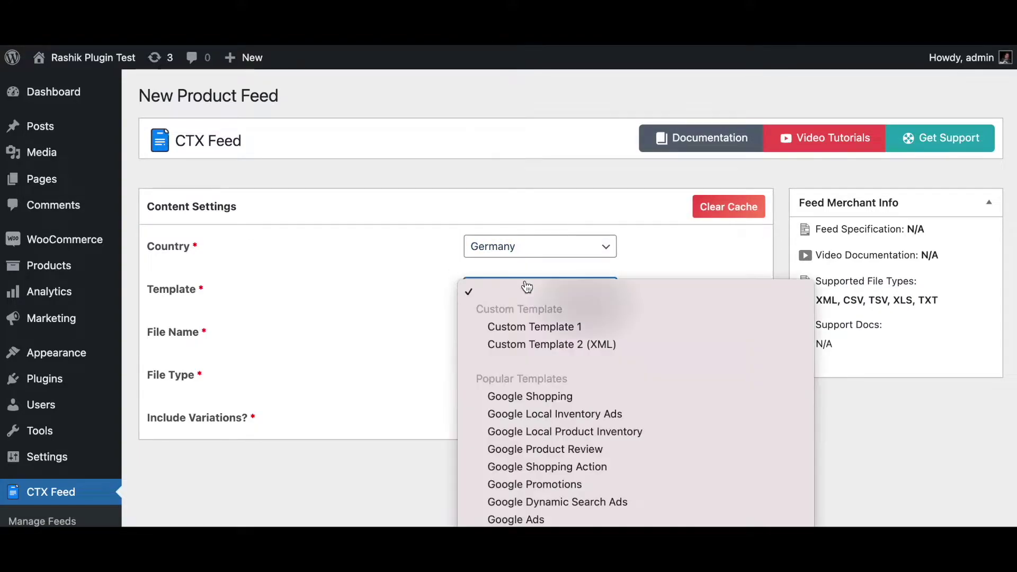
scroll(526, 379, down, 10)
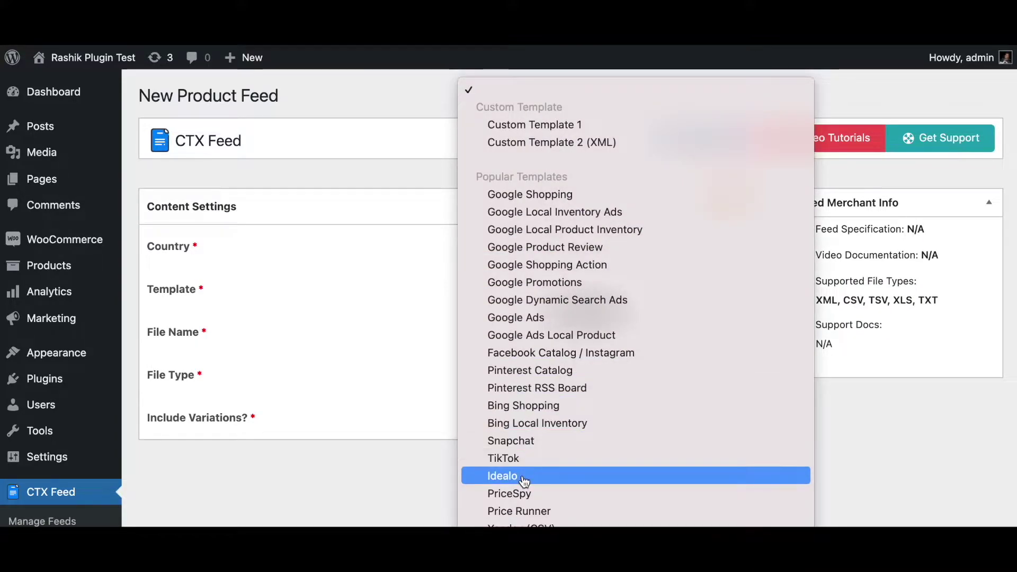
click(524, 481)
scroll(411, 324, down, 2)
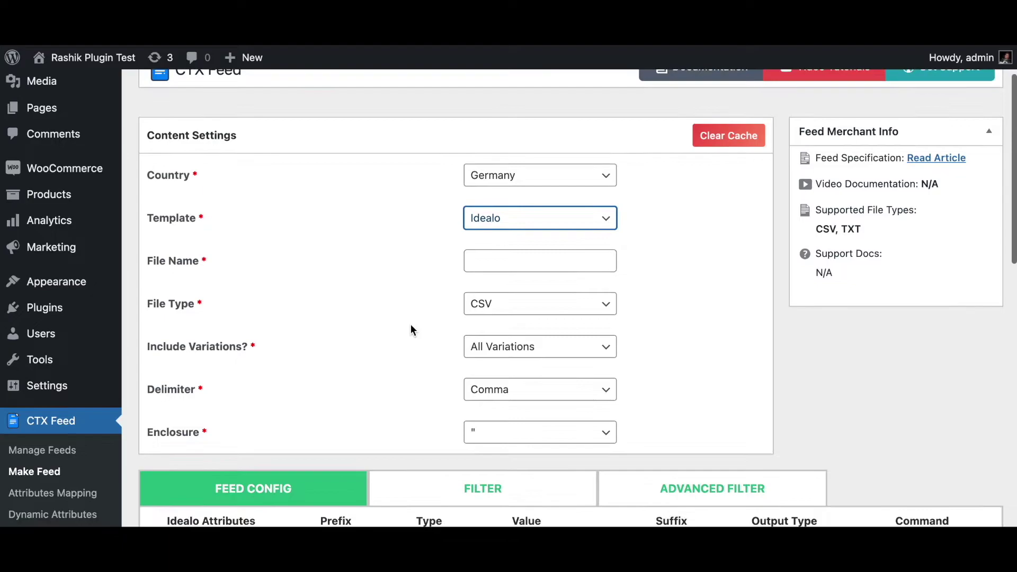
click(473, 264)
text(Ide)
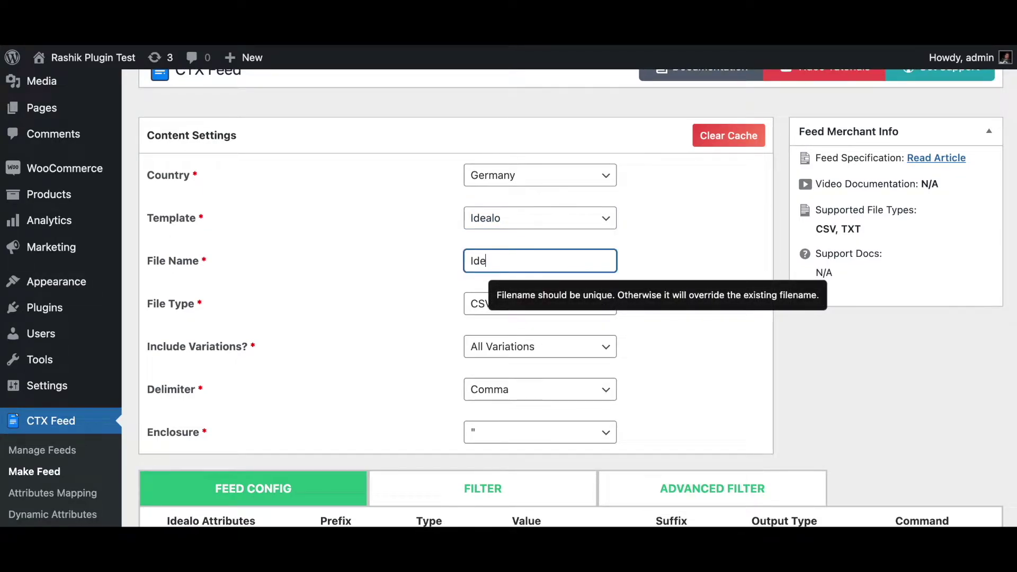
text(alo1)
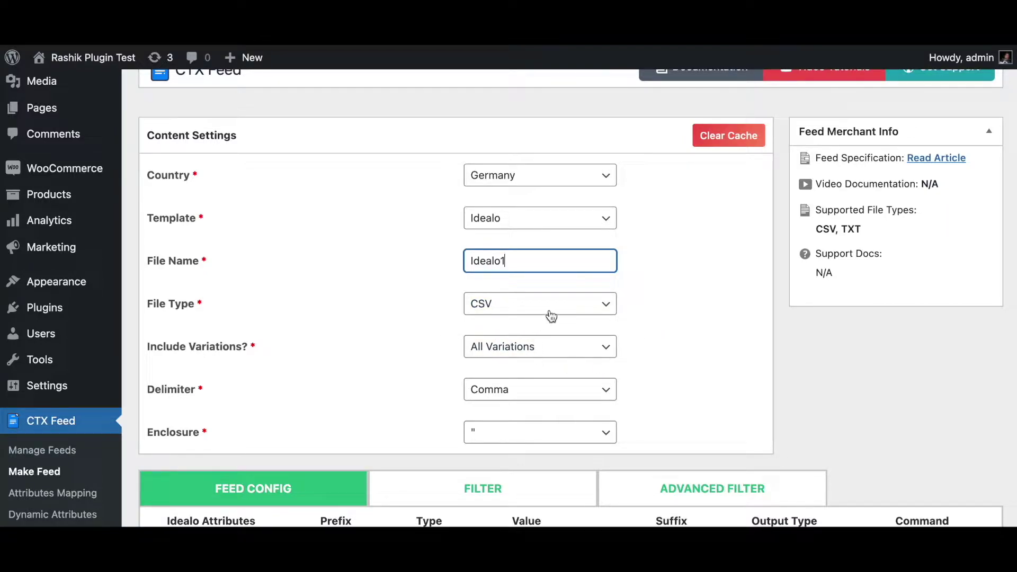
scroll(715, 352, down, 2)
scroll(714, 352, down, 6)
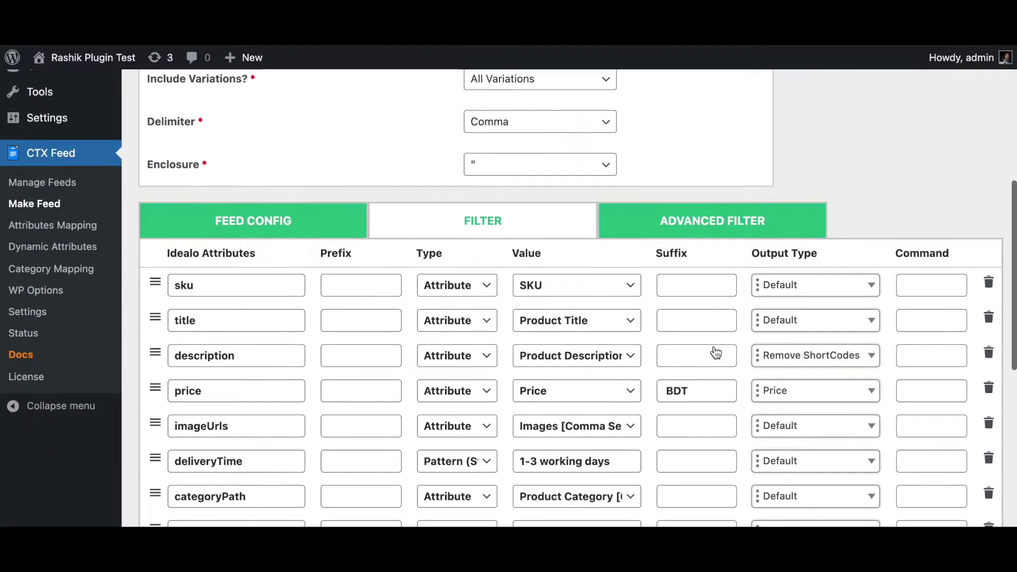
scroll(713, 351, down, 1)
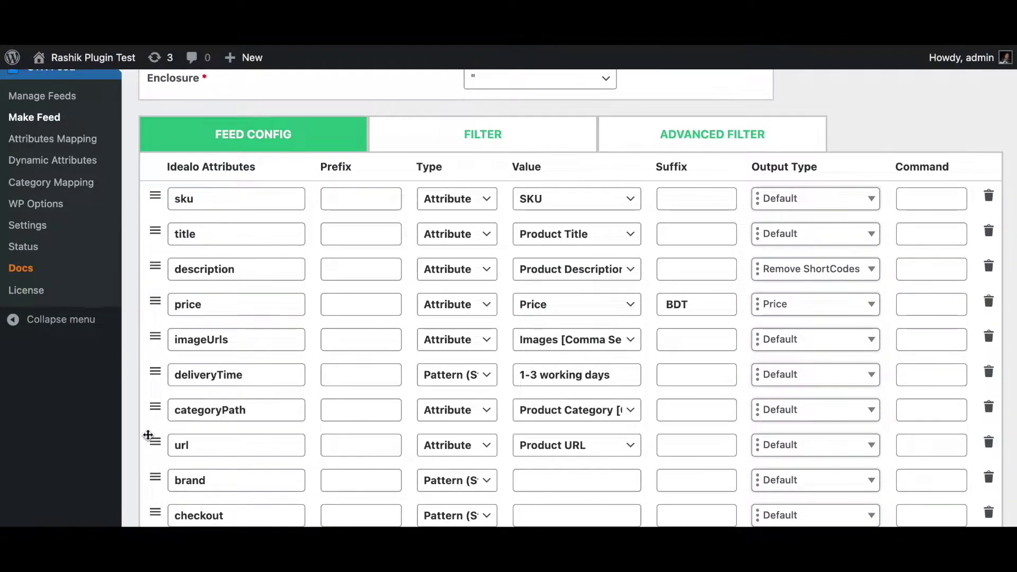
scroll(148, 436, up, 5)
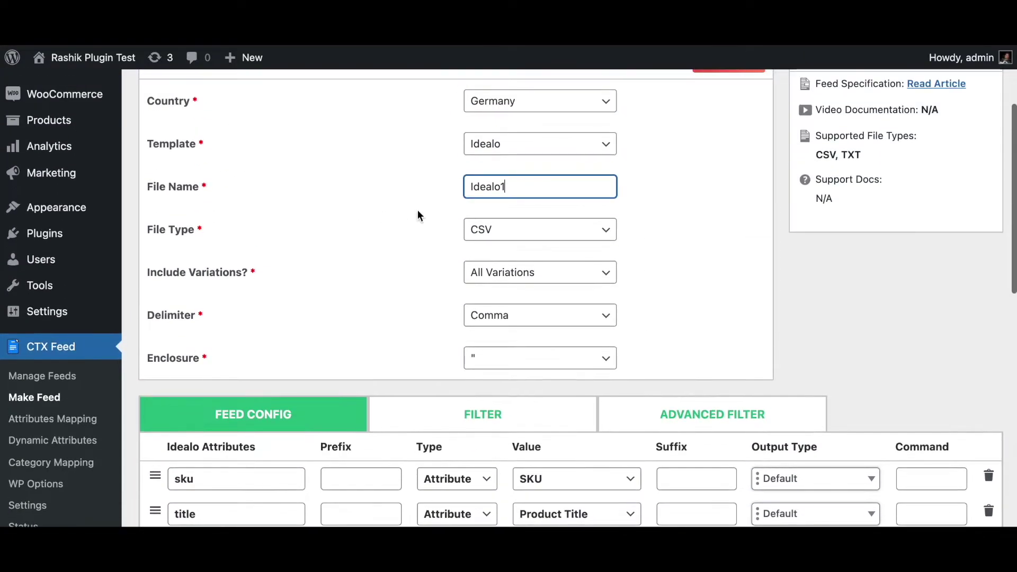
scroll(222, 330, down, 6)
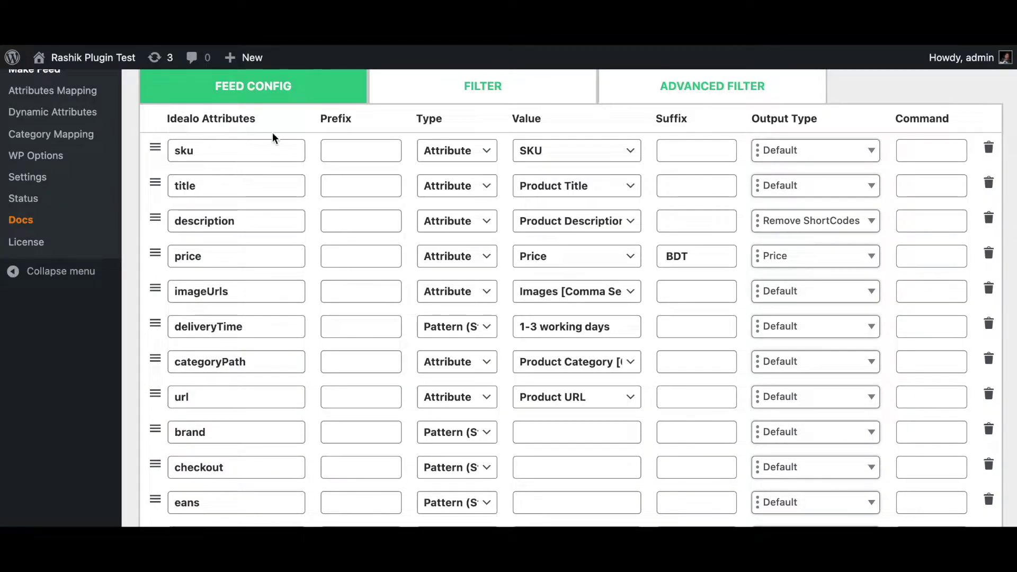
scroll(865, 92, down, 1)
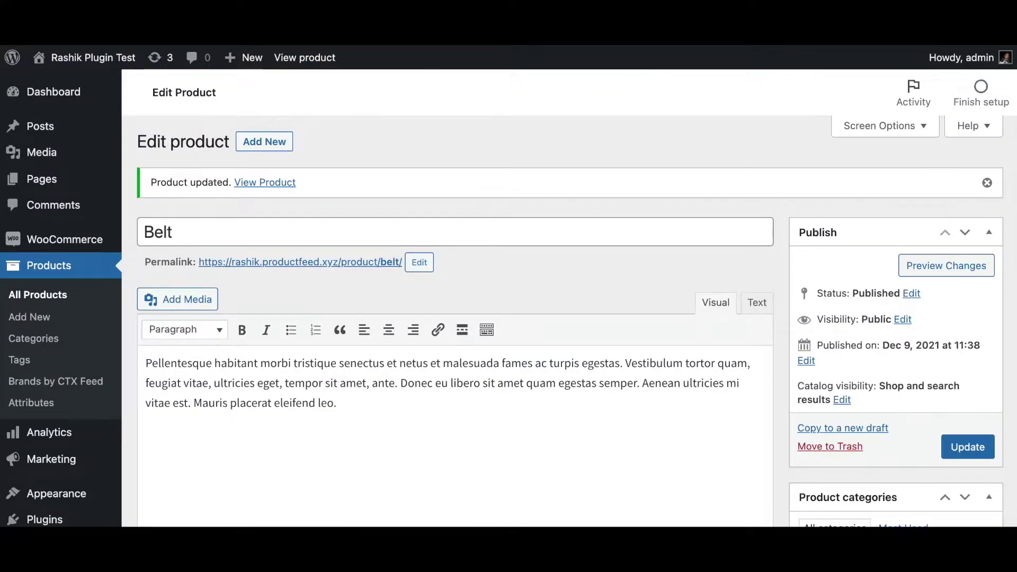
scroll(374, 317, down, 8)
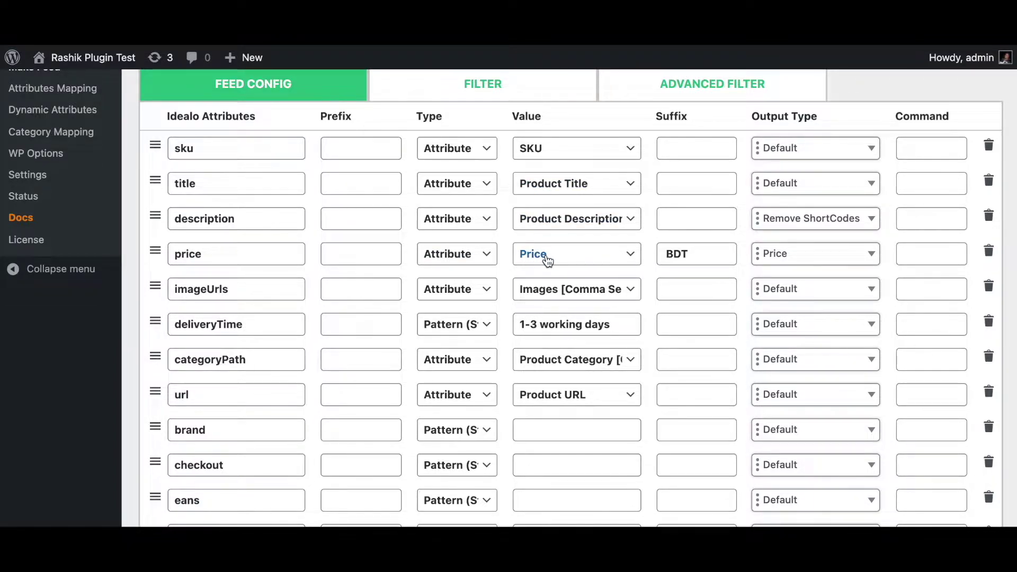
- Change the price row's suffix from BDT to EURO
double_click(701, 256)
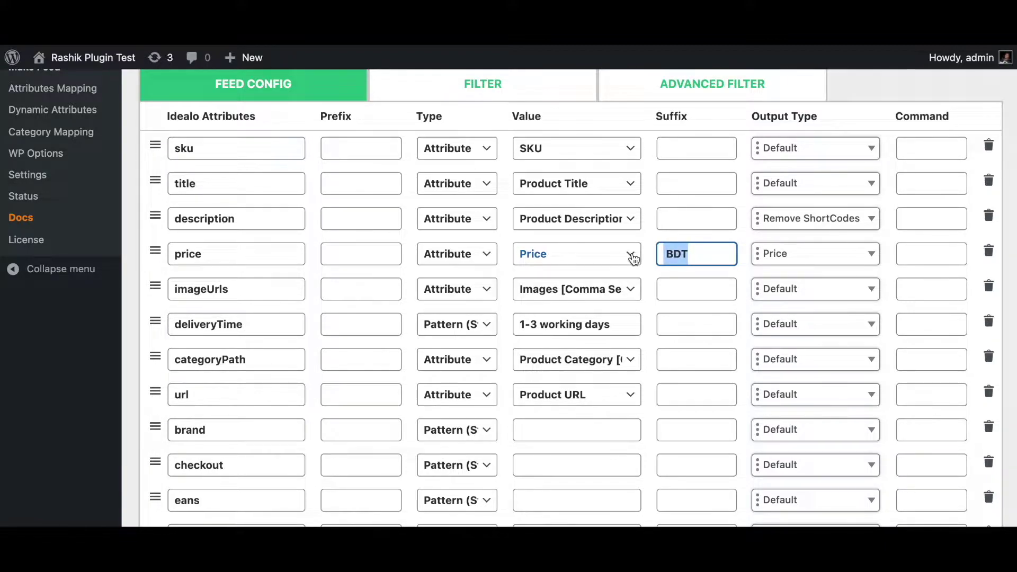
text(EURO)
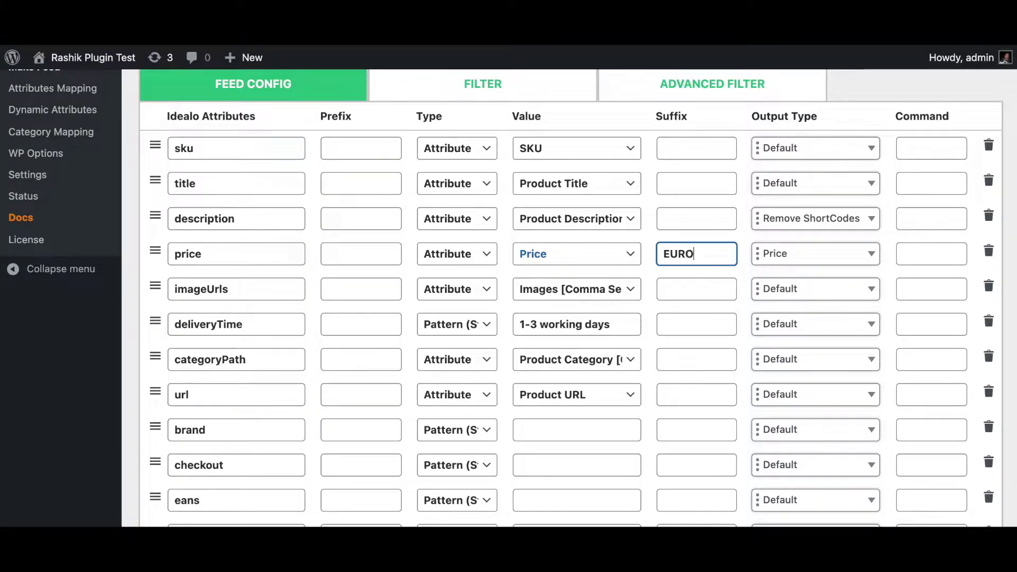
click(507, 270)
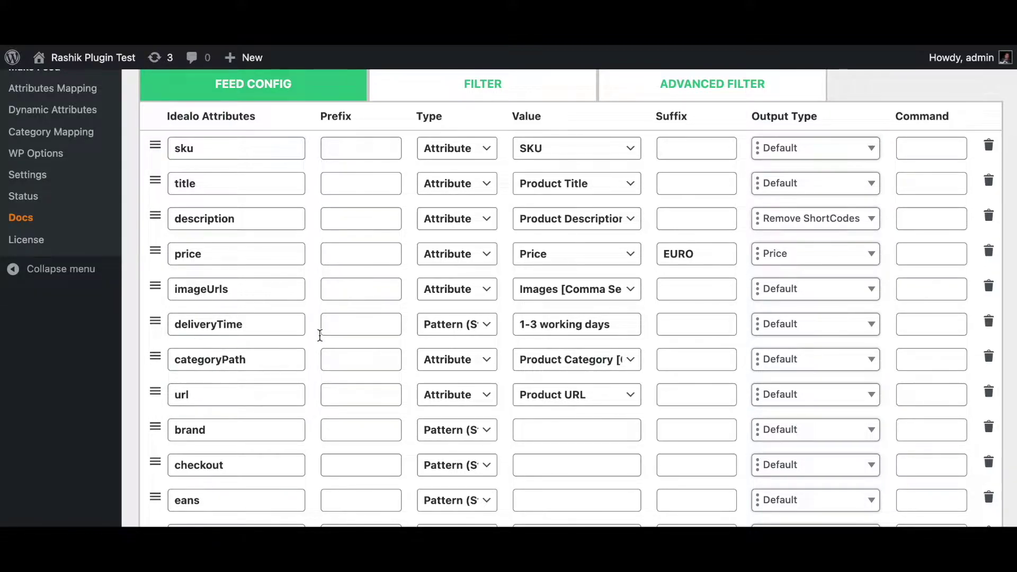
click(483, 331)
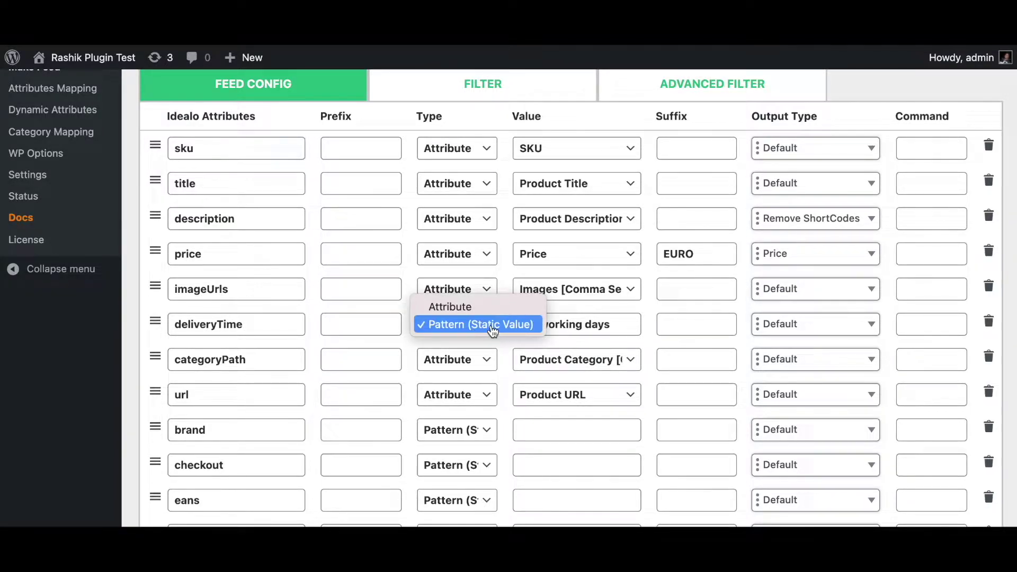
click(485, 332)
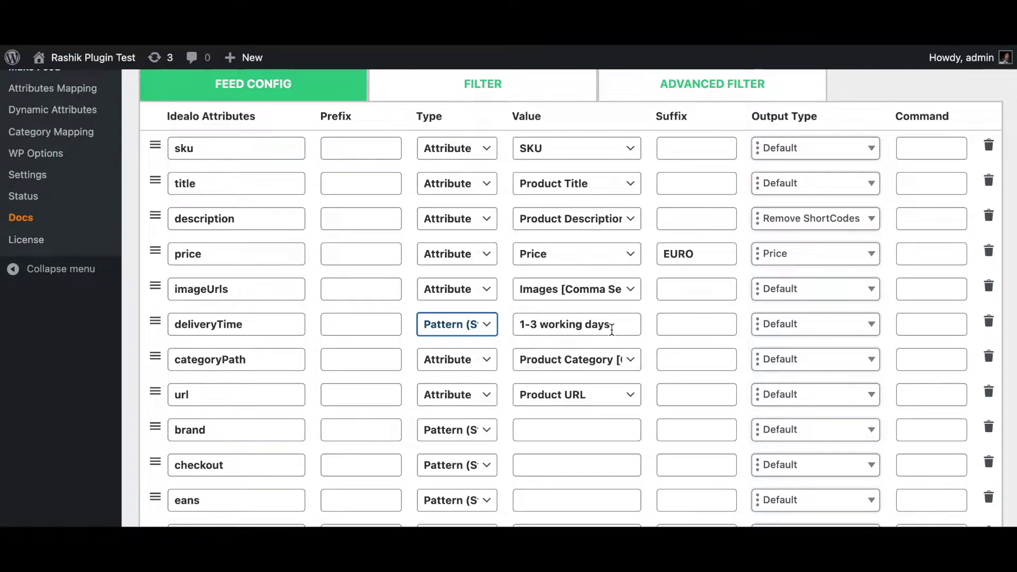
click(532, 325)
key(BackSpace)
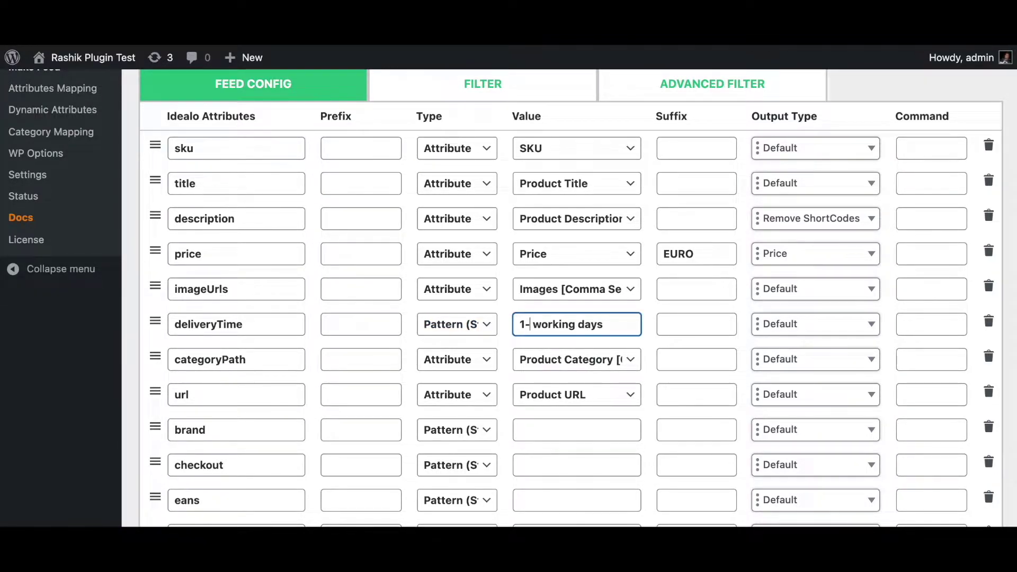
text(5)
key(BackSpace)
text(3)
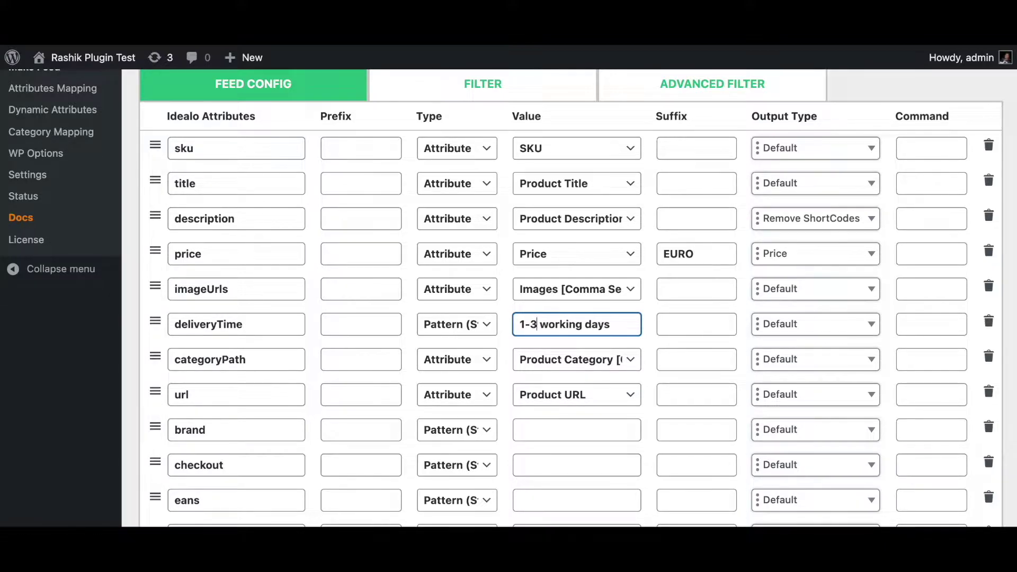
click(279, 340)
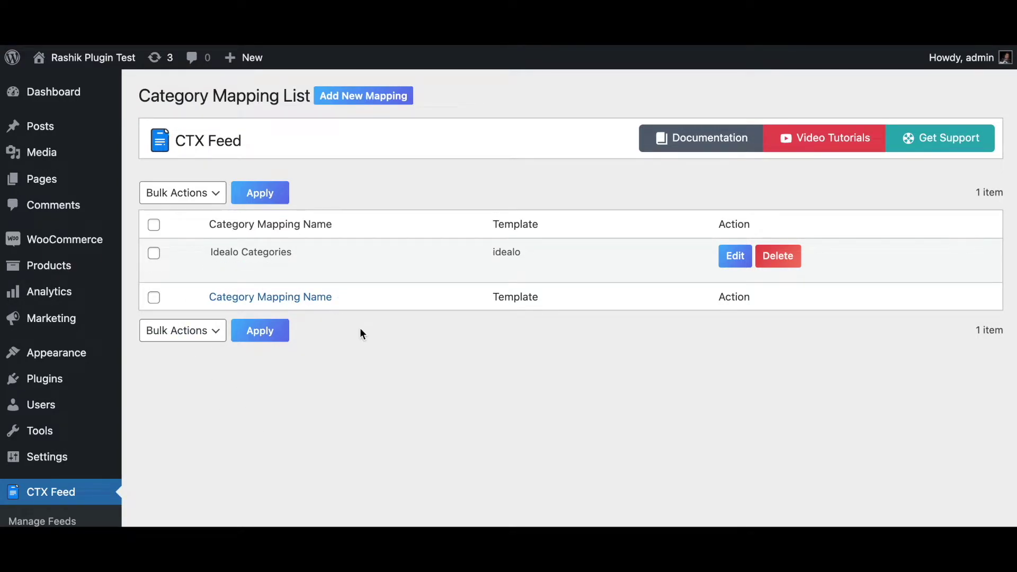
- Open the Idealo Categories category mapping to review its entries
click(219, 268)
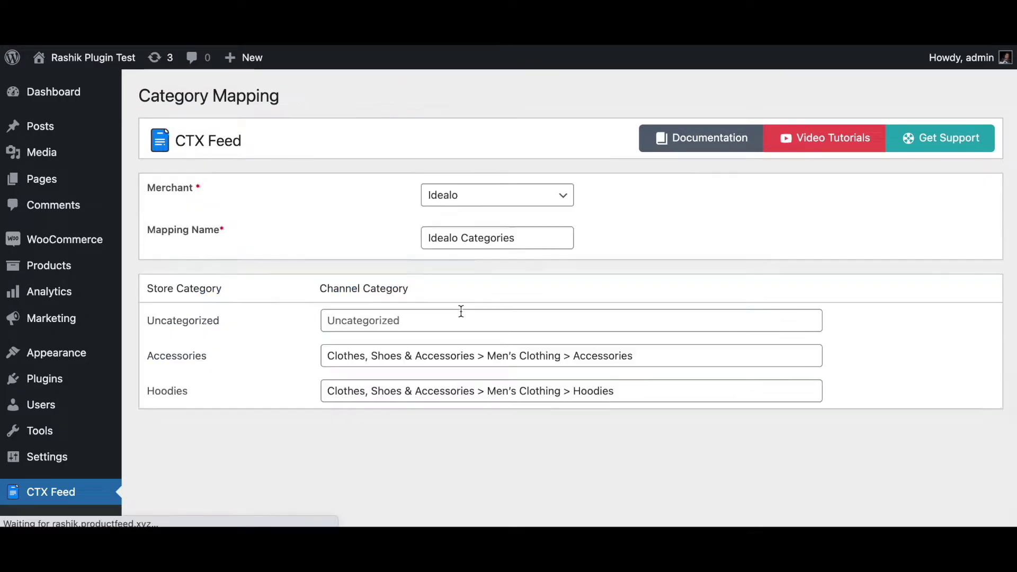
scroll(495, 384, down, 1)
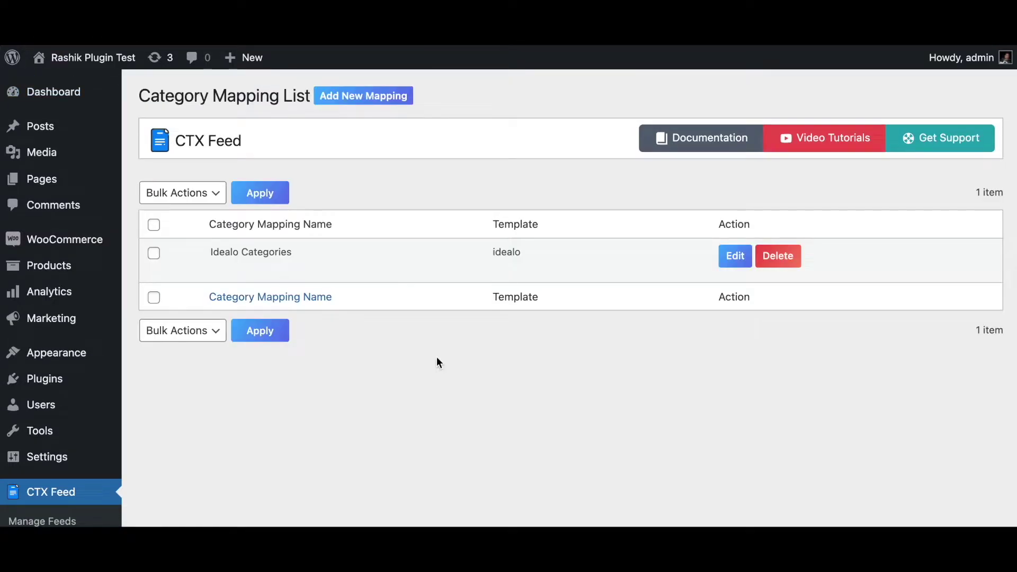
mouse_move(265, 256)
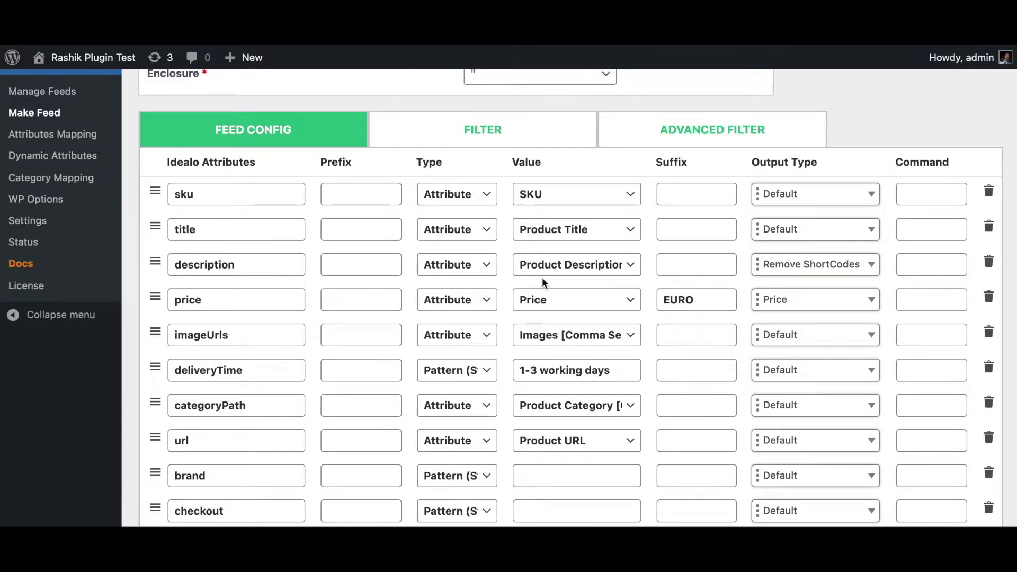
- Set the categoryPath value to the Idealo Categories category mapping instead of Product Category
click(635, 408)
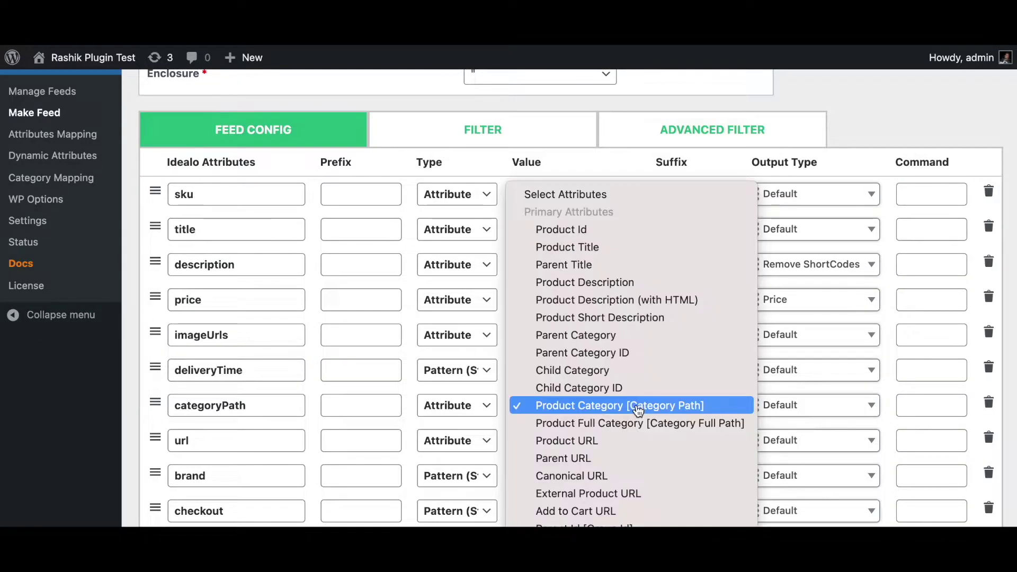
scroll(638, 410, down, 5)
scroll(638, 411, down, 10)
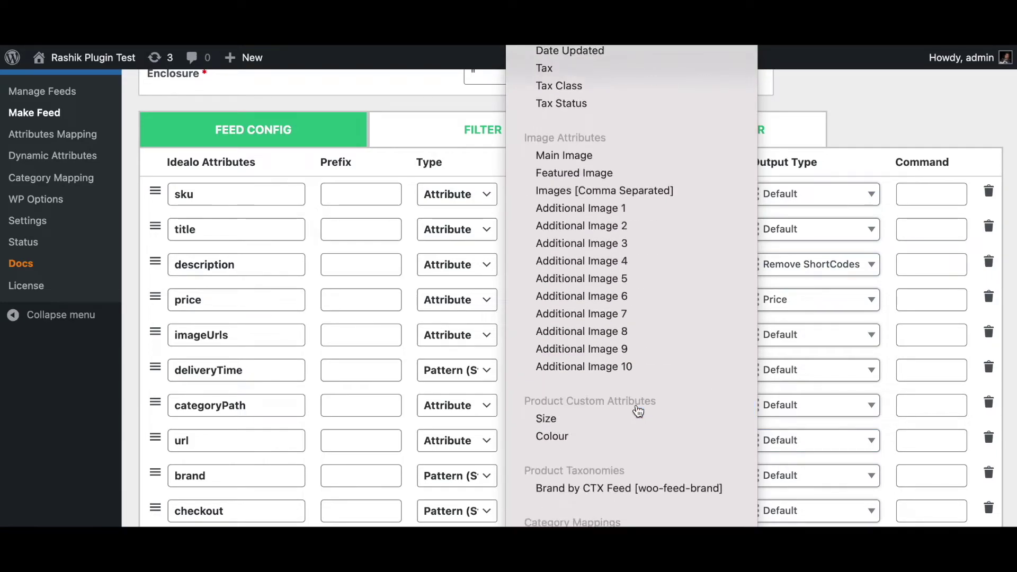
scroll(638, 411, down, 5)
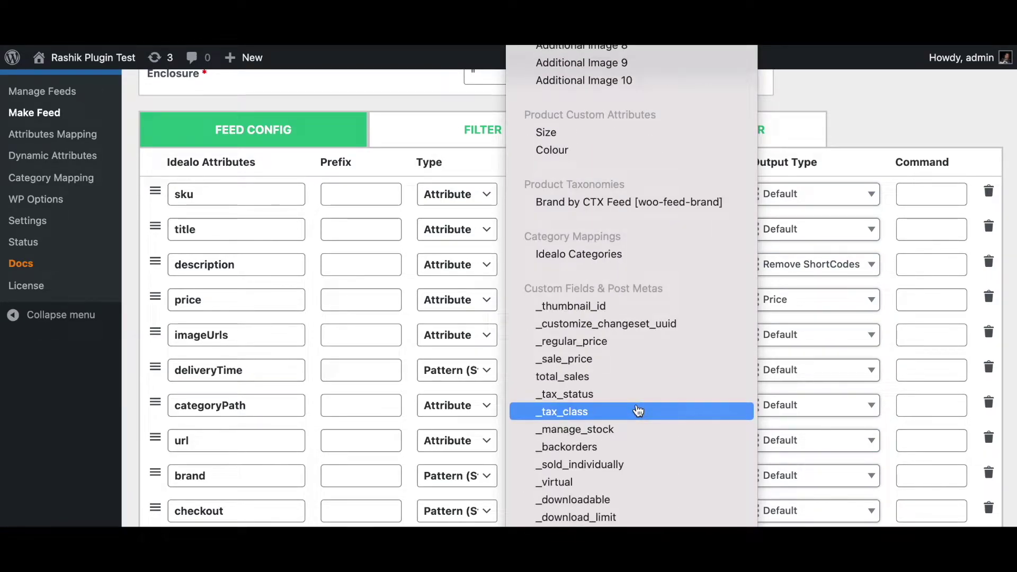
click(549, 256)
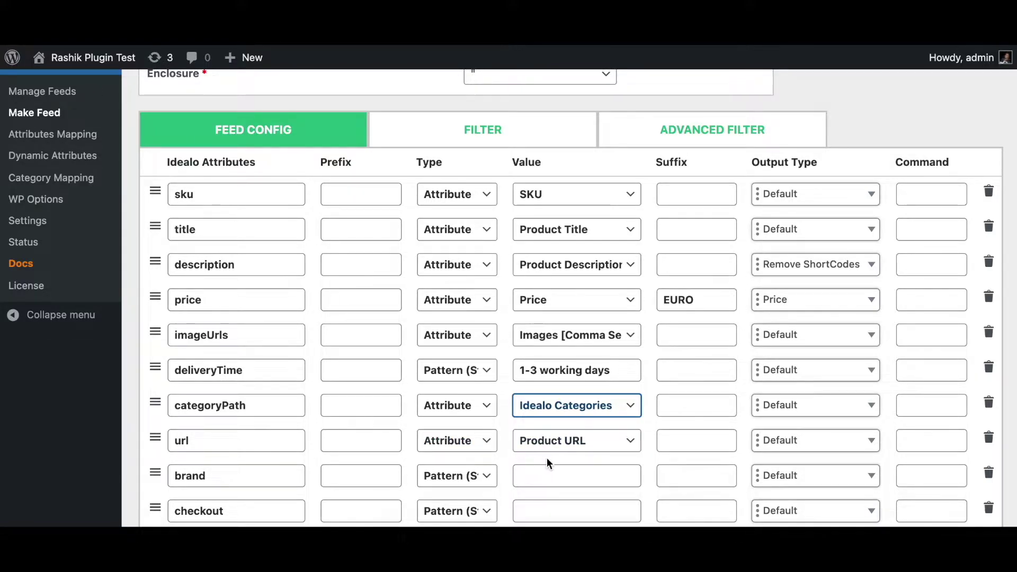
scroll(486, 454, up, 1)
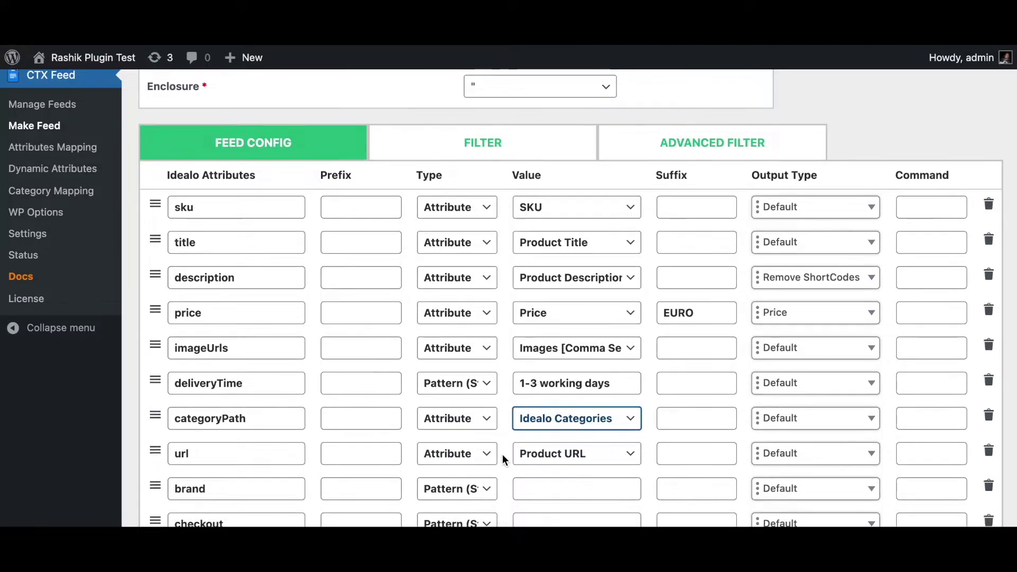
scroll(502, 453, down, 4)
scroll(502, 453, down, 5)
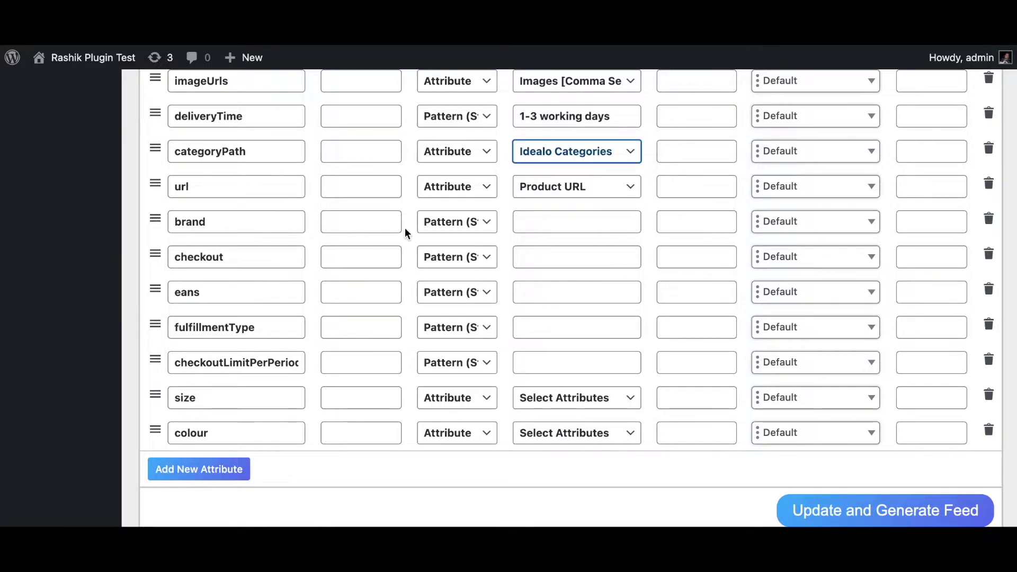
- Try Nike as a static brand value, then switch the brand row's type to Attribute
click(485, 225)
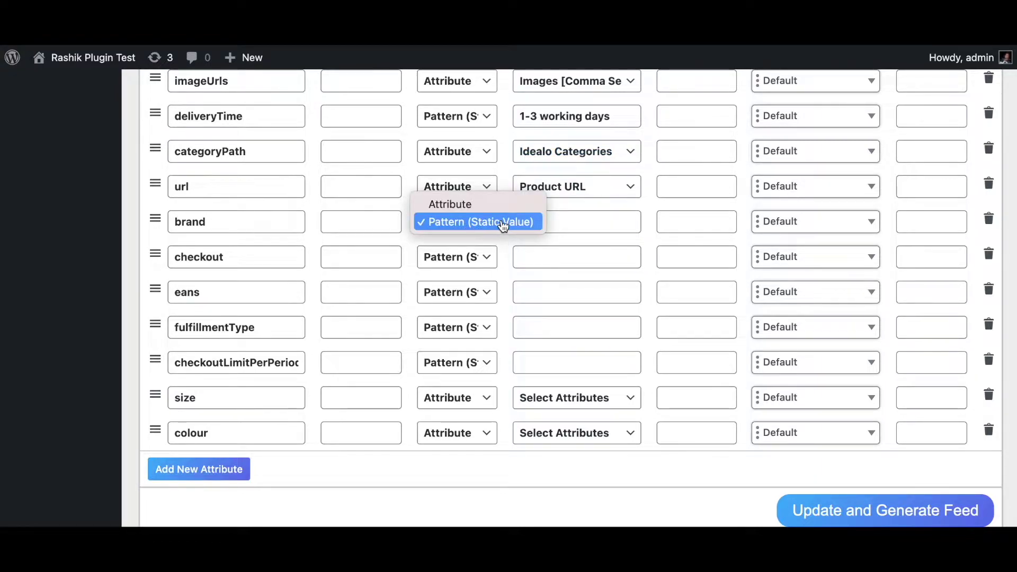
click(445, 229)
click(540, 220)
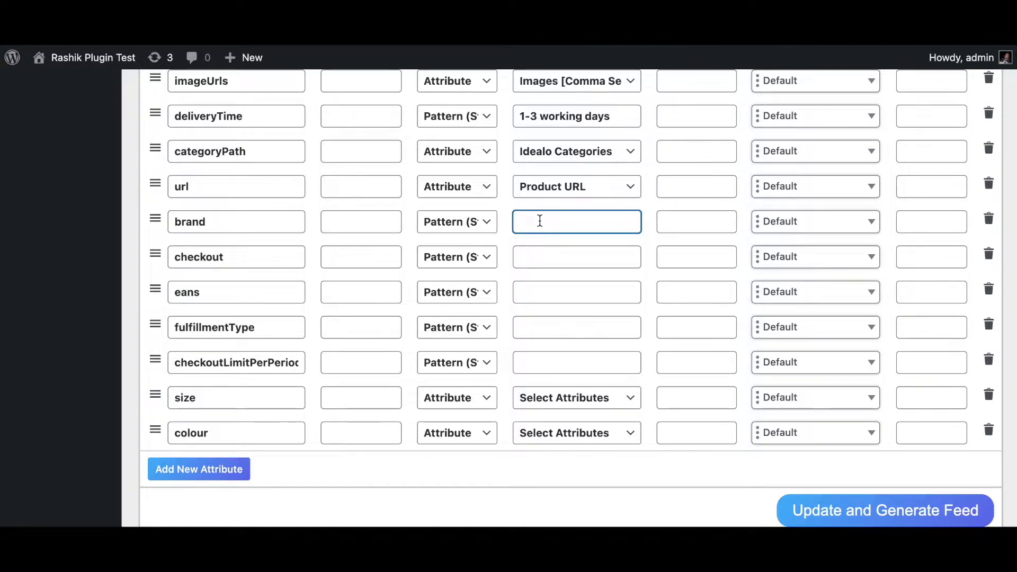
text(Nike)
click(472, 231)
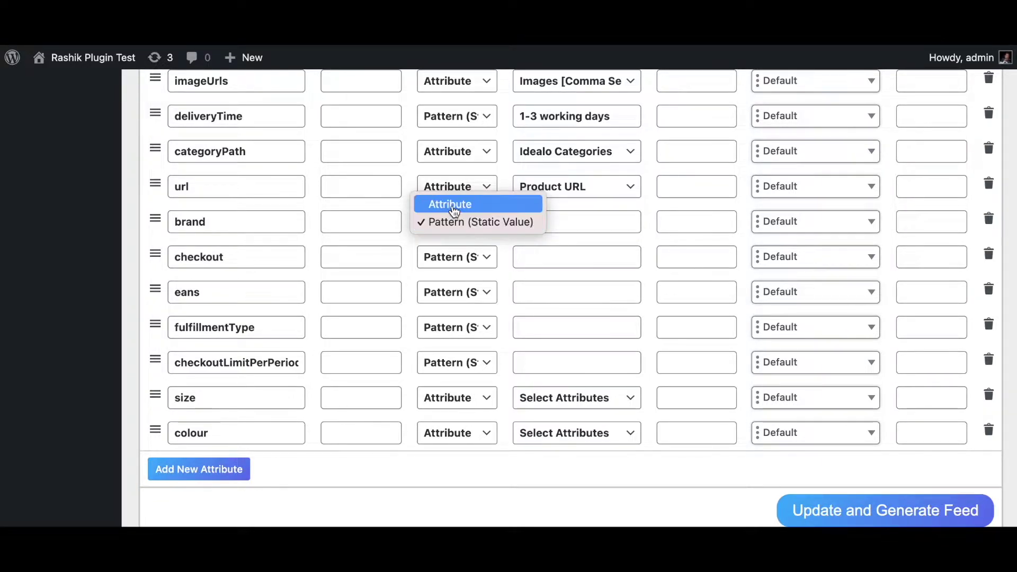
click(453, 208)
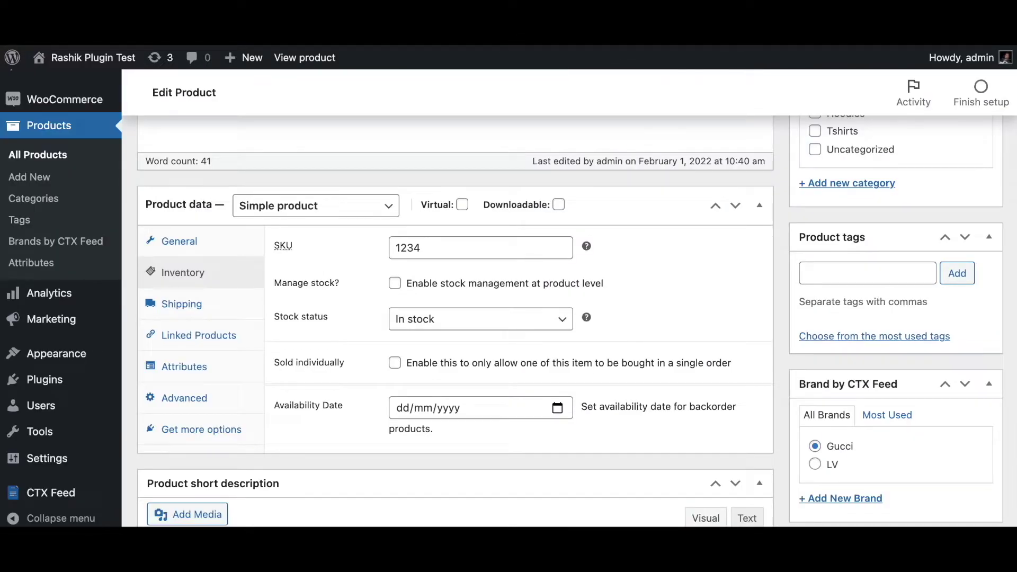
scroll(706, 370, down, 1)
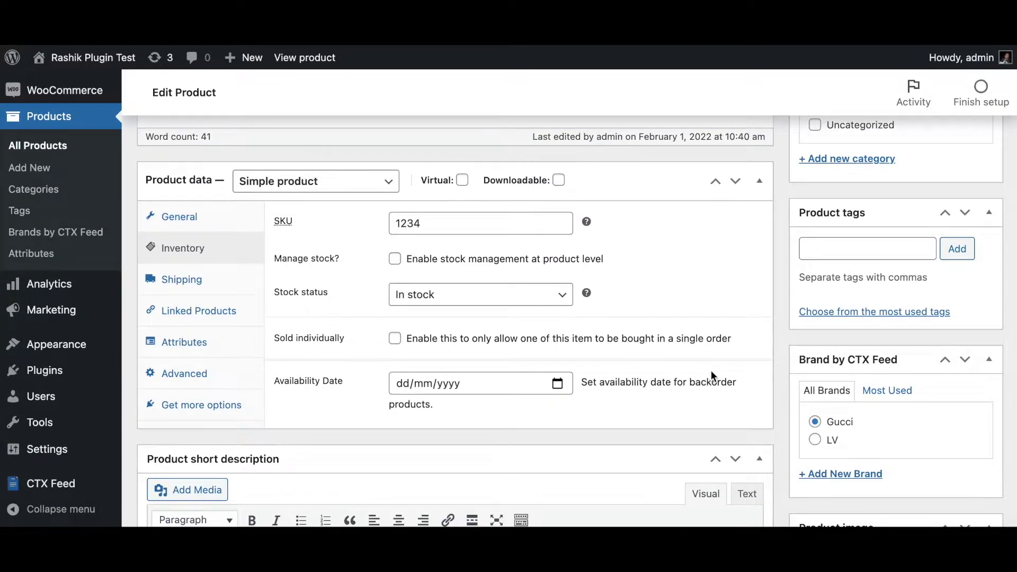
scroll(711, 371, down, 2)
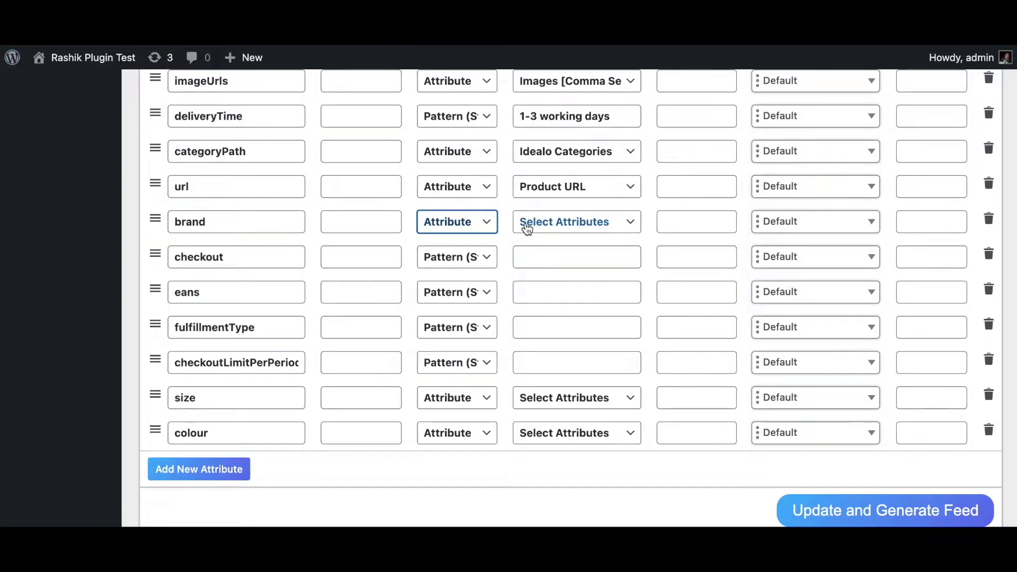
- Map the brand row to the Brand by CTX Feed [woo-feed-brand] taxonomy
click(562, 229)
scroll(618, 394, down, 10)
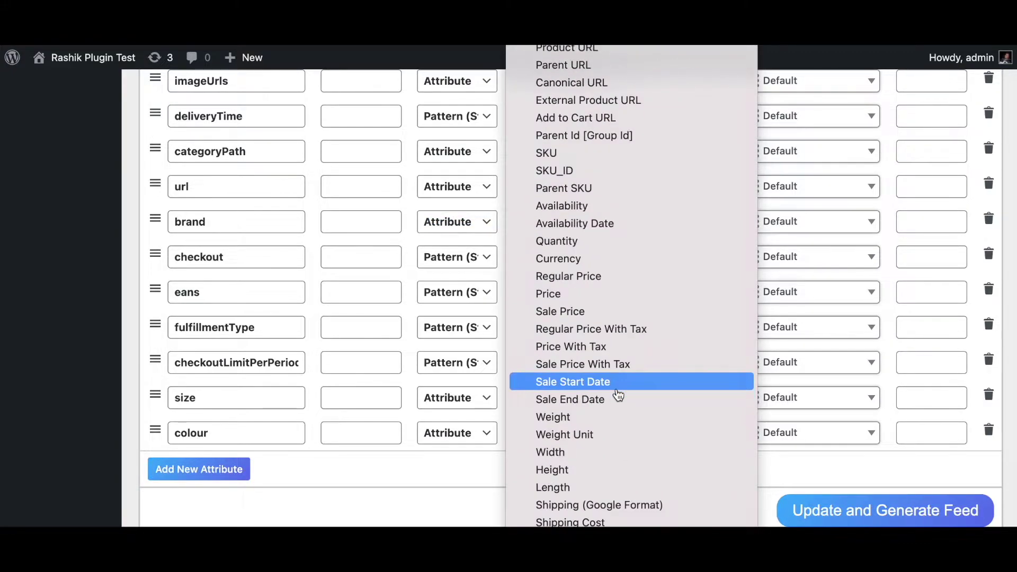
scroll(617, 395, down, 12)
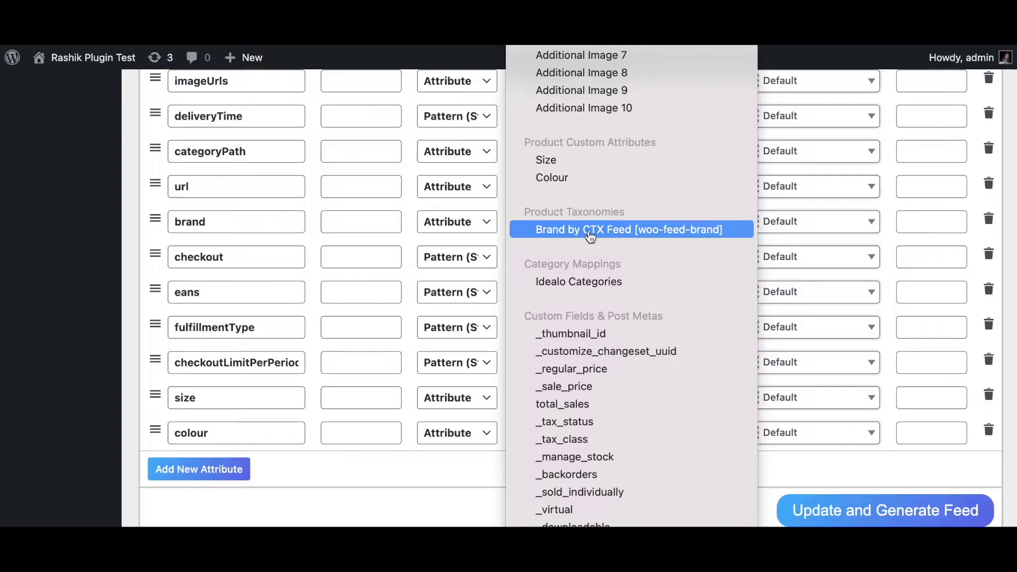
click(642, 233)
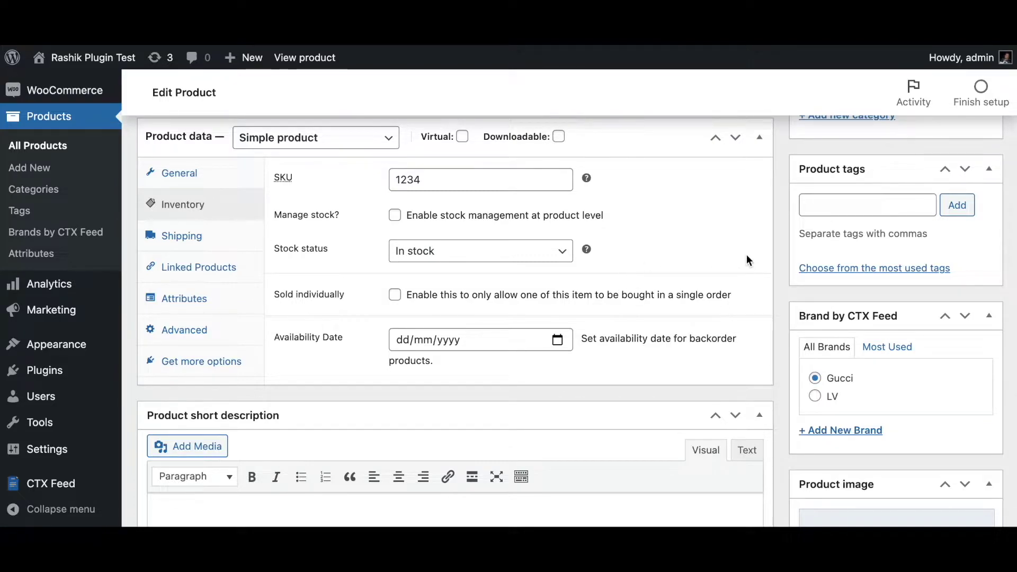
scroll(745, 260, up, 10)
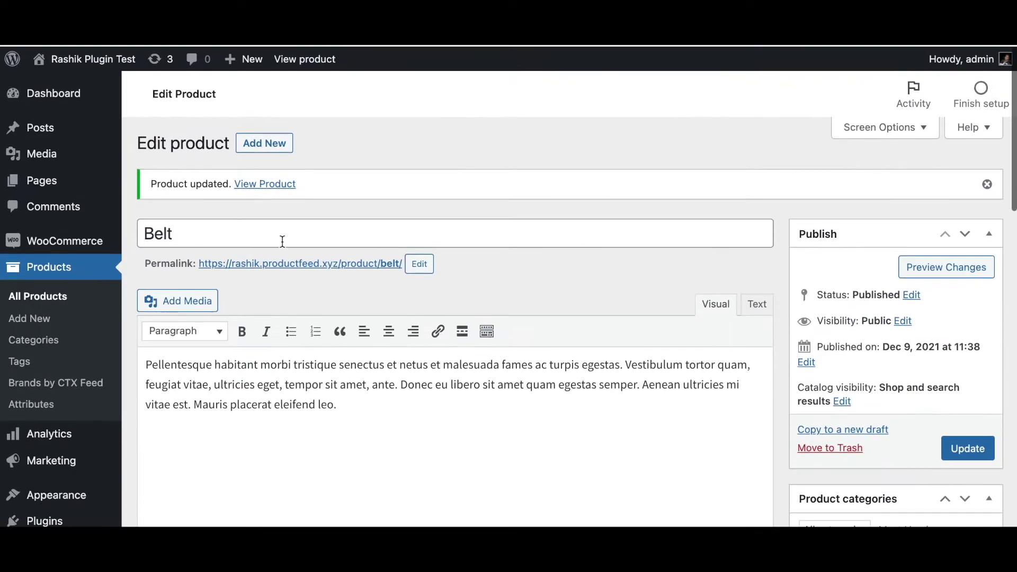
scroll(538, 426, down, 6)
scroll(537, 432, down, 5)
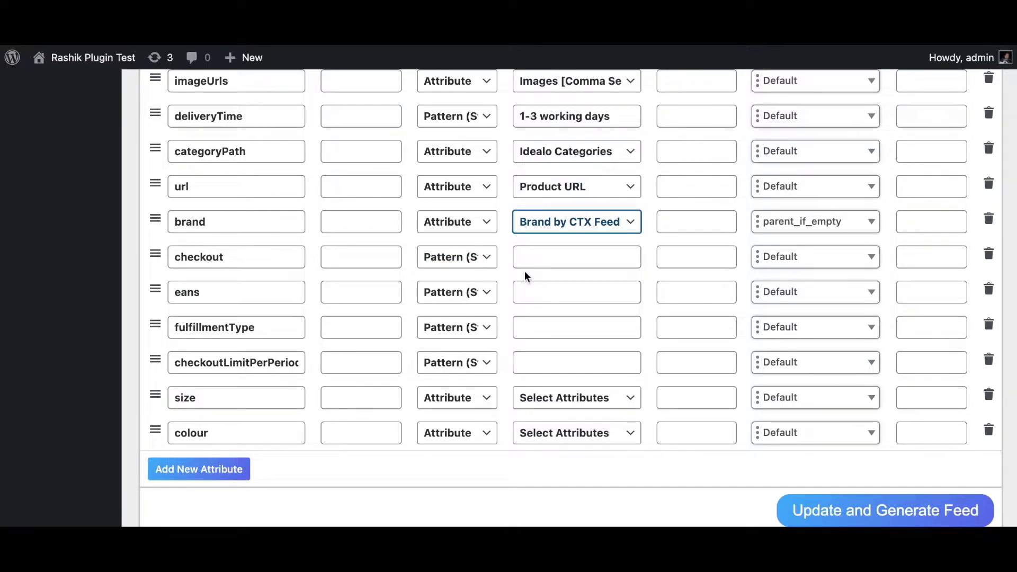
- Give the checkout row the static pattern value true
click(538, 265)
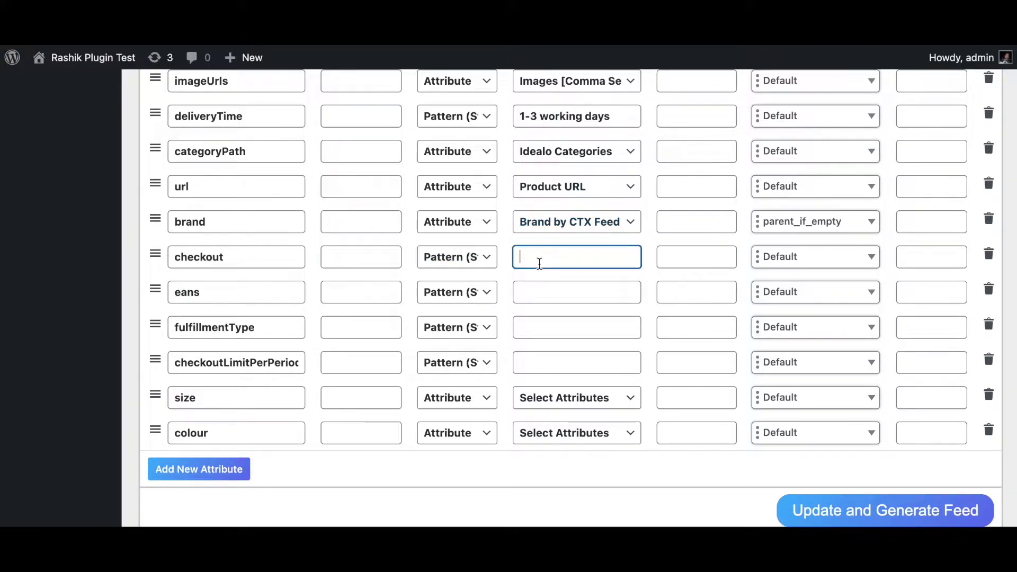
text(true)
key(ctrl+a)
text(ja)
key(BackSpace)
text(1)
click(484, 264)
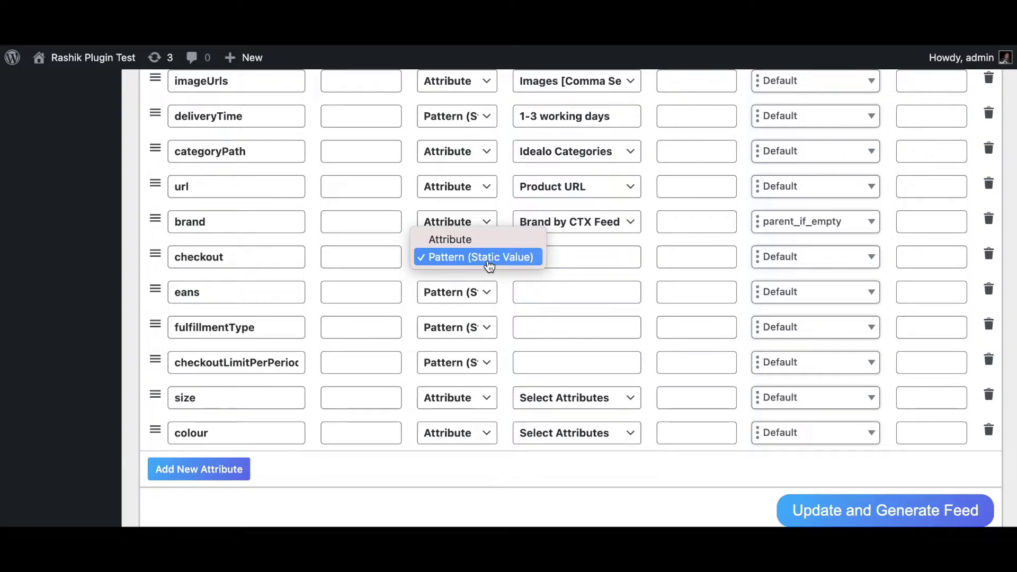
click(555, 258)
text(tr)
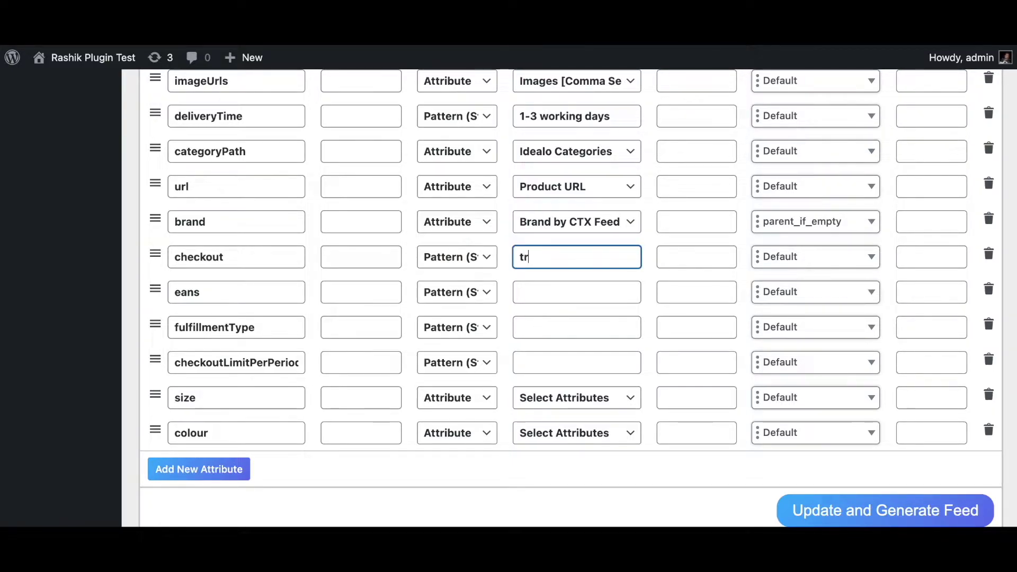
text(ue)
click(477, 258)
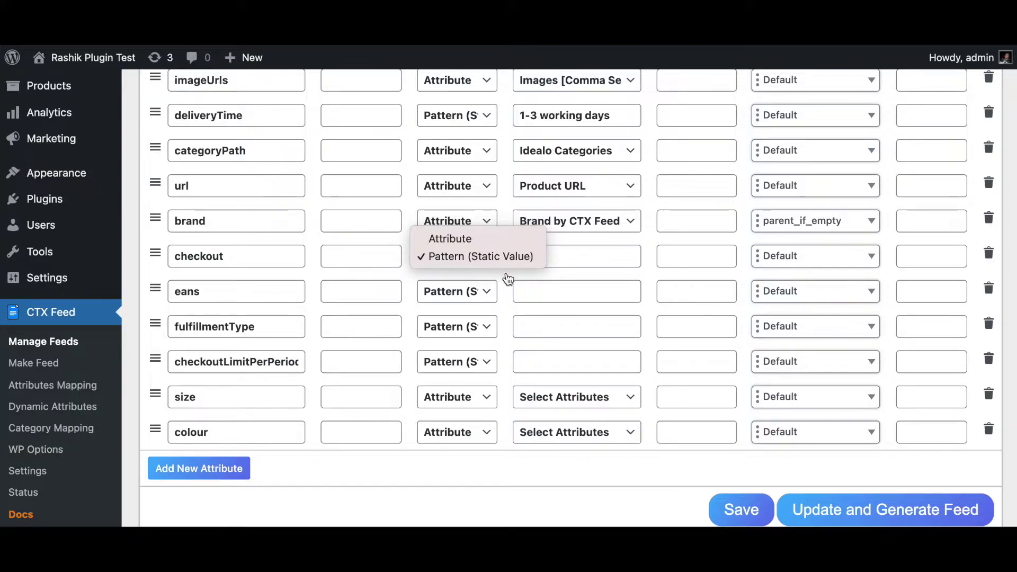
click(508, 279)
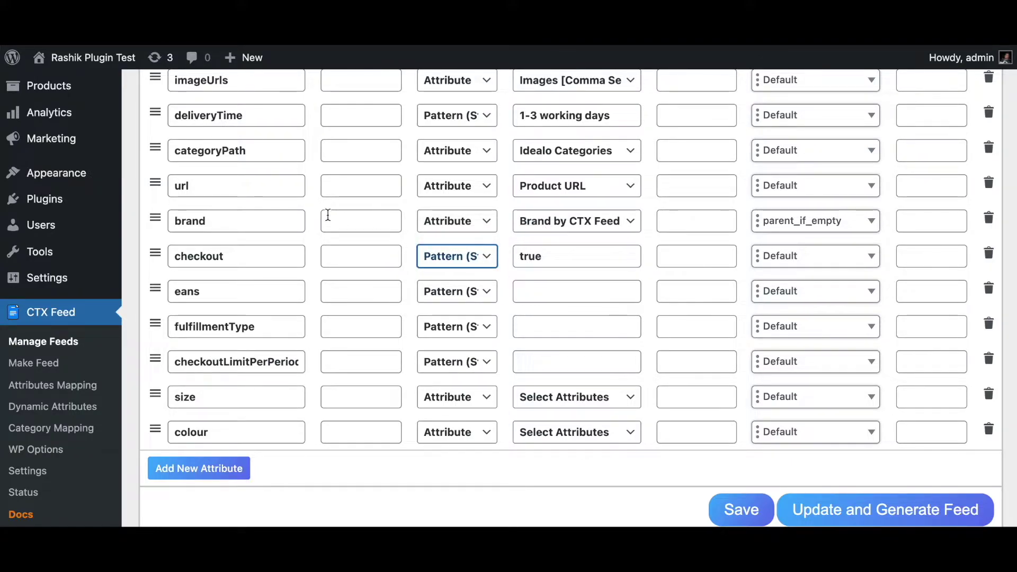
- Create a WooCommerce product attribute named Checkout_idealo
mouse_move(57, 126)
mouse_move(43, 87)
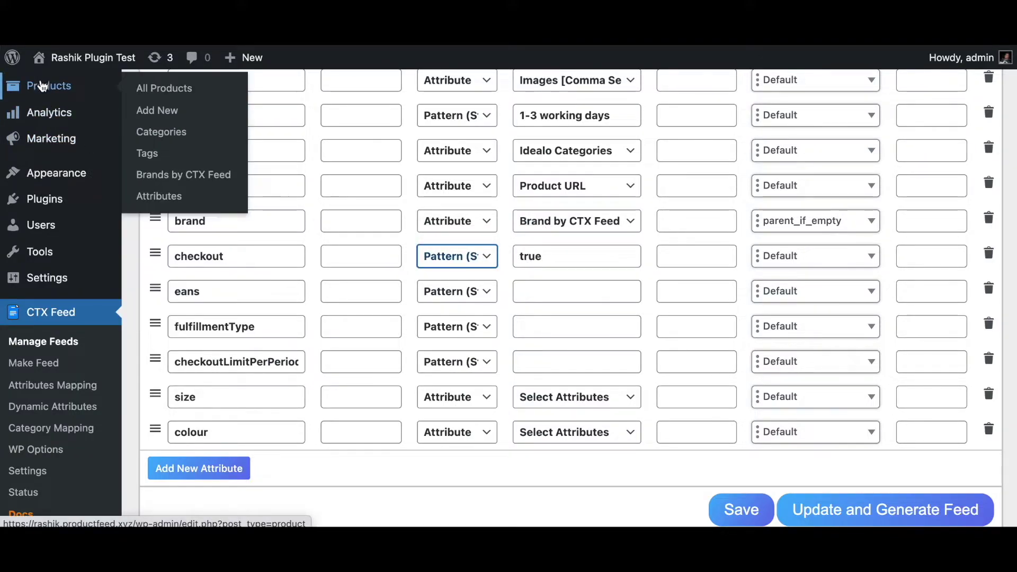
click(159, 196)
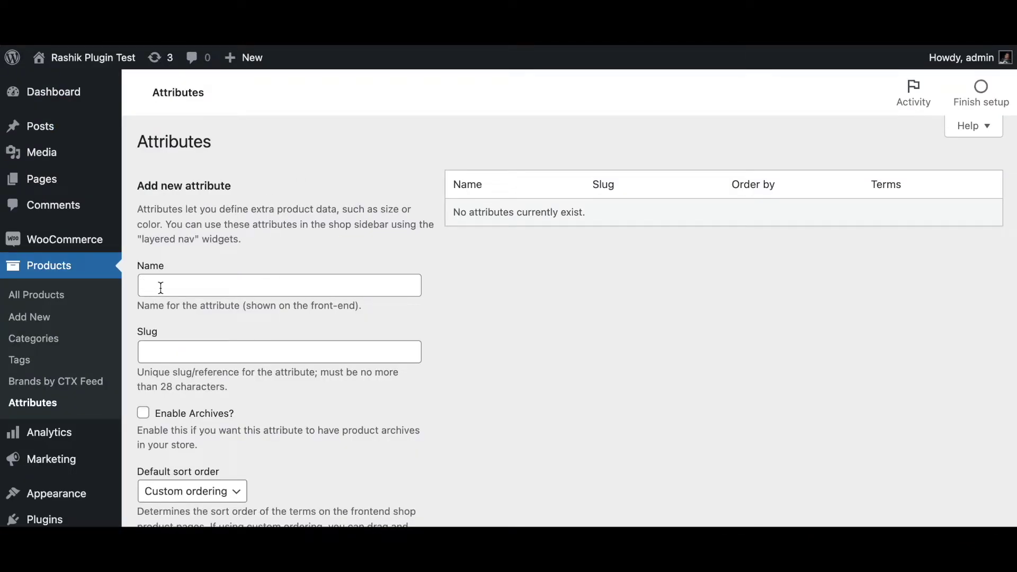
click(161, 288)
click(192, 320)
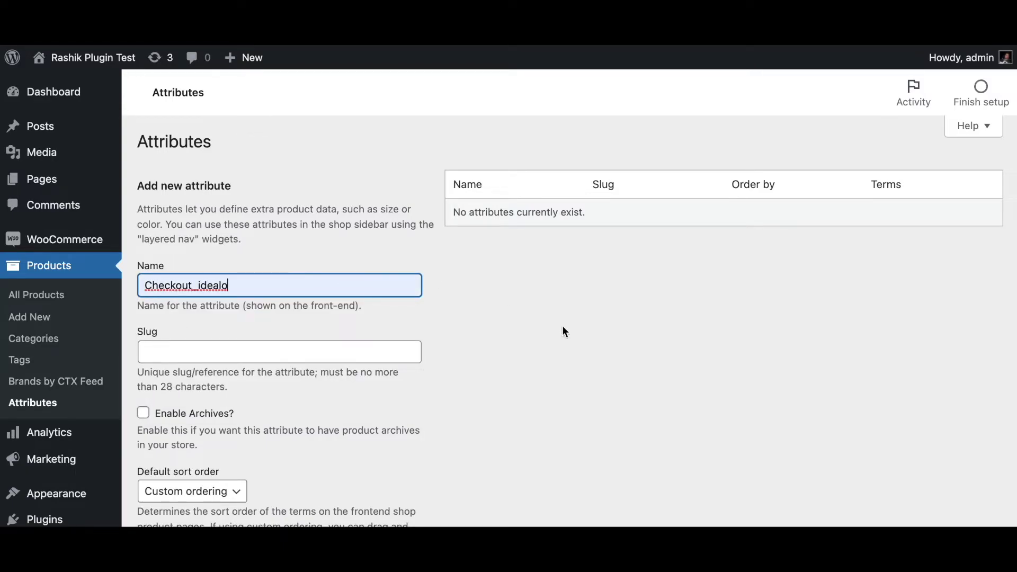
scroll(565, 331, down, 3)
click(193, 422)
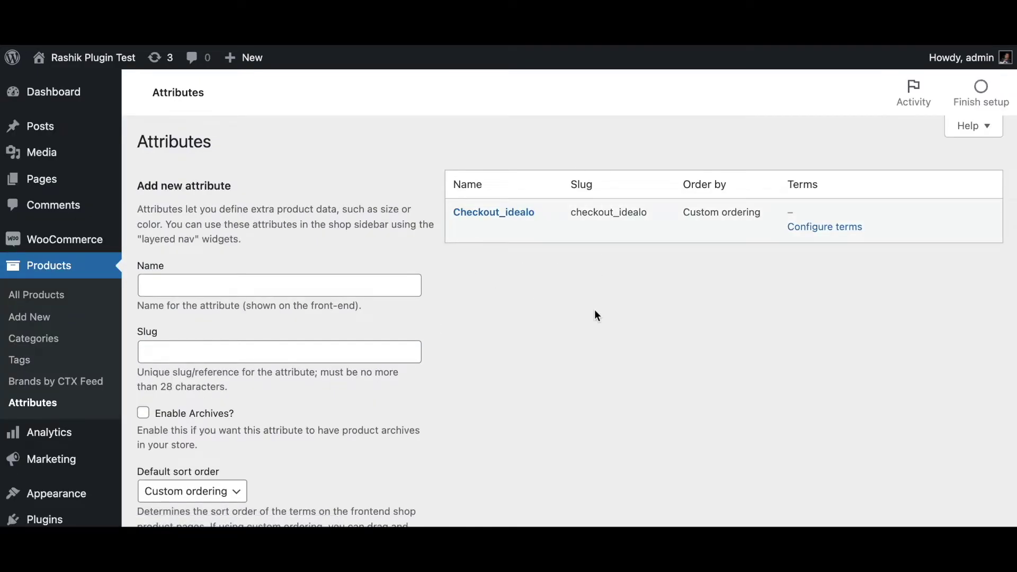
- Add the term true to the Checkout_idealo attribute
click(836, 229)
click(333, 299)
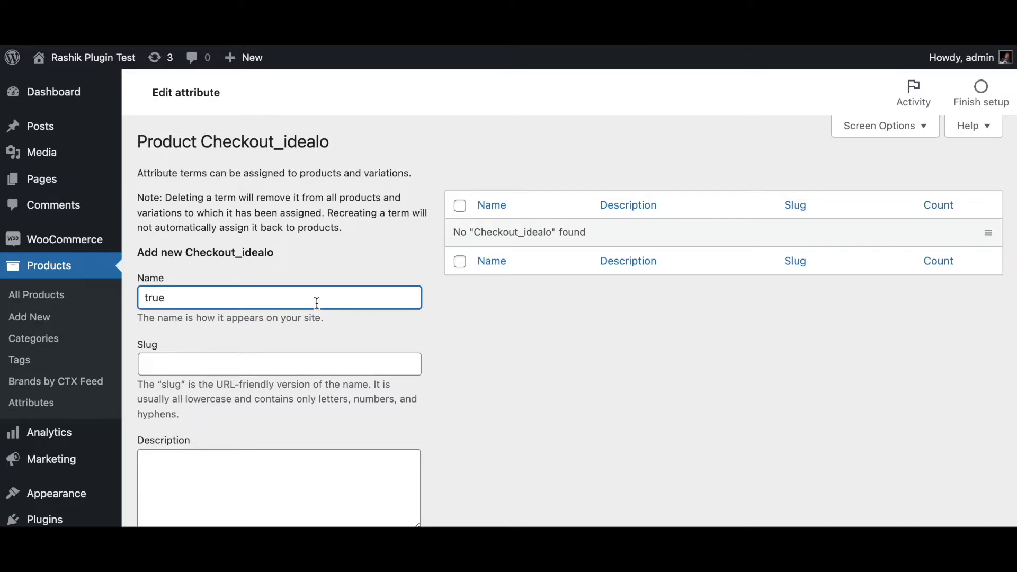
click(479, 349)
scroll(479, 350, down, 2)
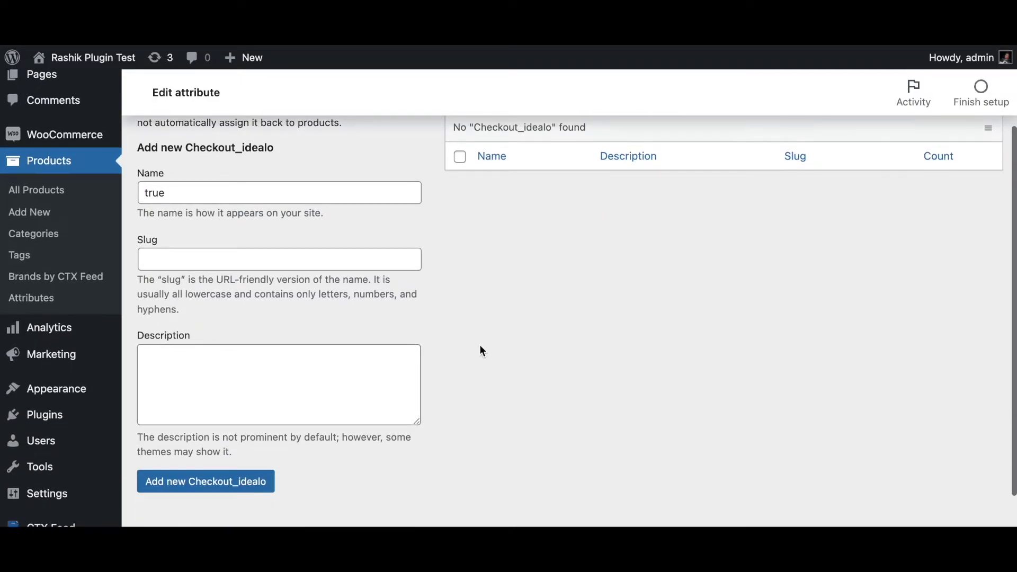
click(181, 492)
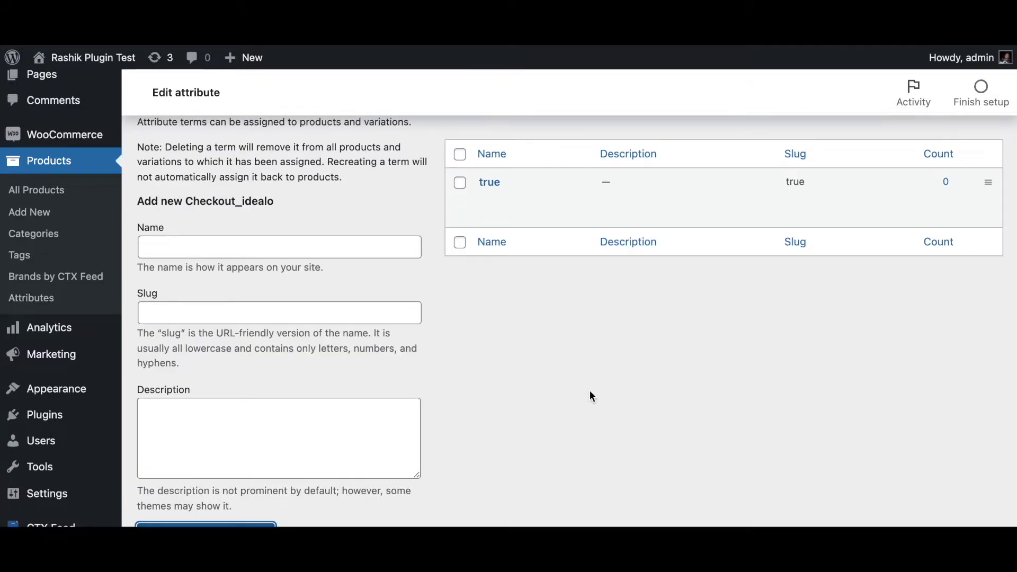
scroll(589, 390, up, 3)
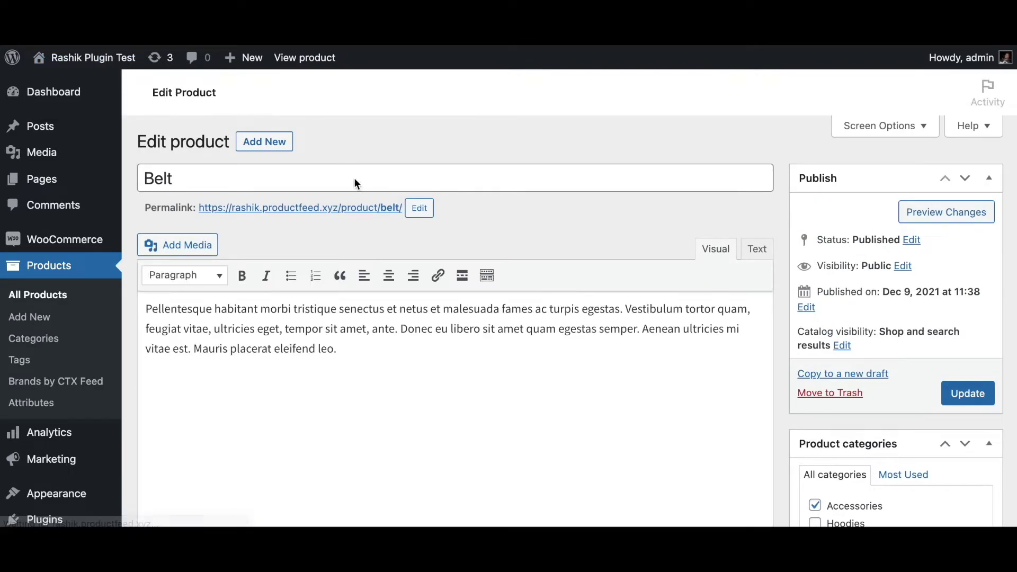
- Add Checkout_idealo with value true to the Belt product and save its attributes
scroll(367, 265, down, 4)
scroll(367, 265, down, 4)
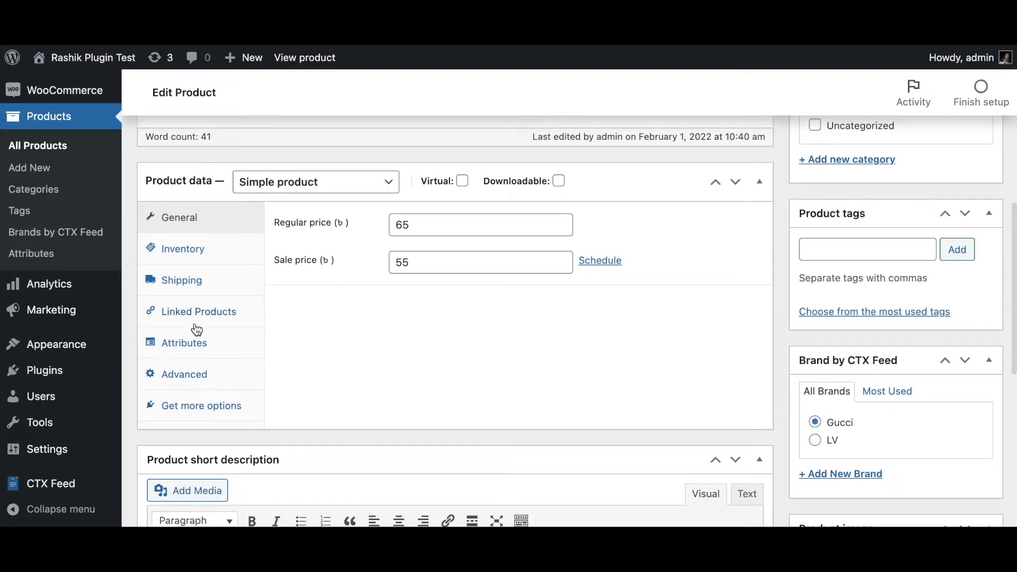
click(181, 343)
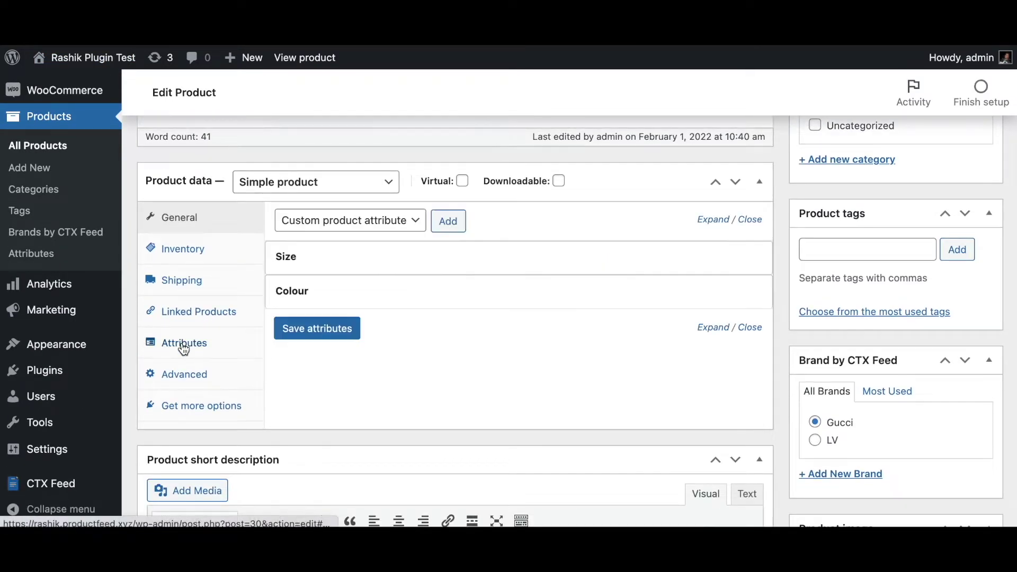
click(417, 231)
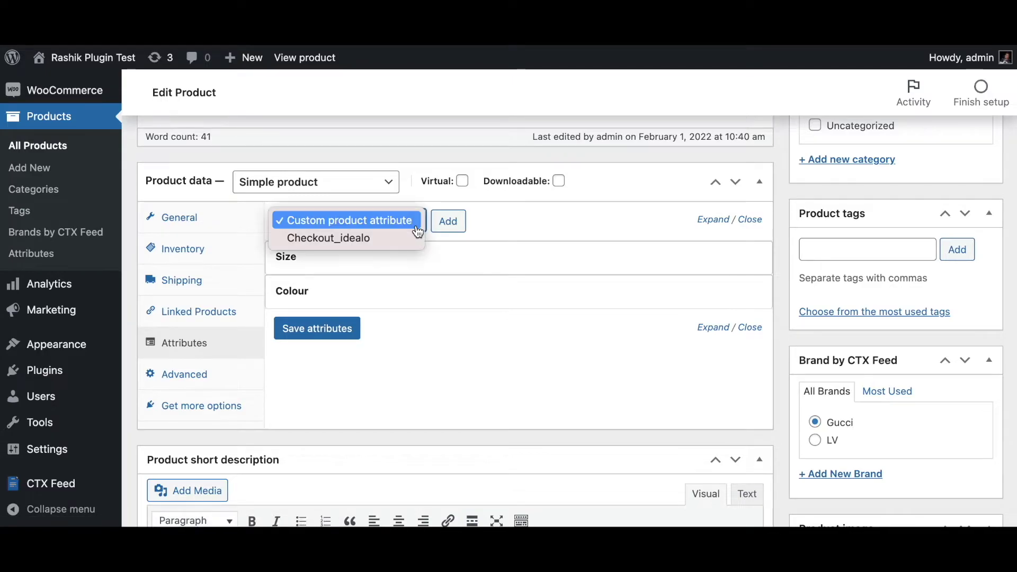
click(352, 244)
click(459, 224)
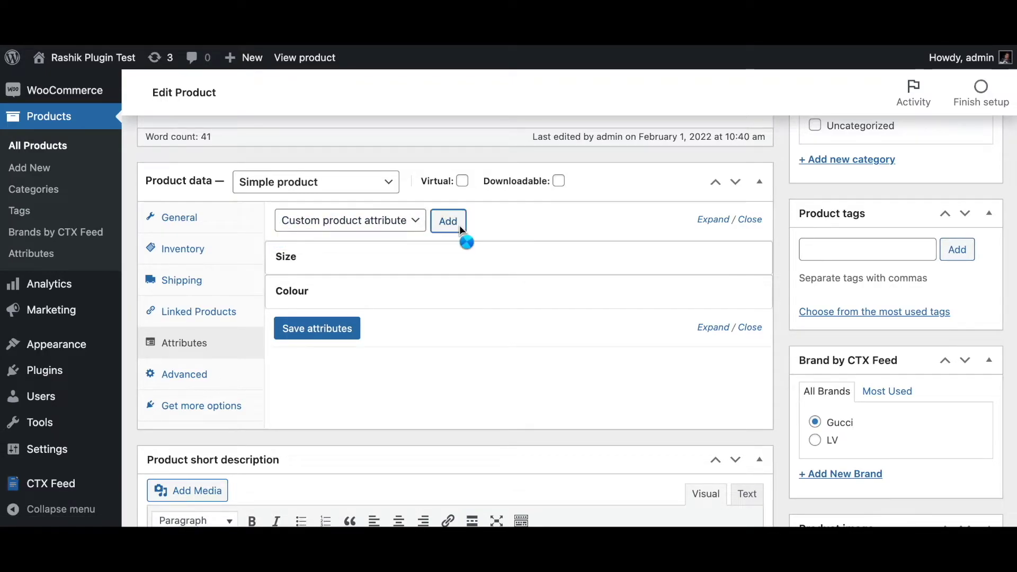
click(489, 386)
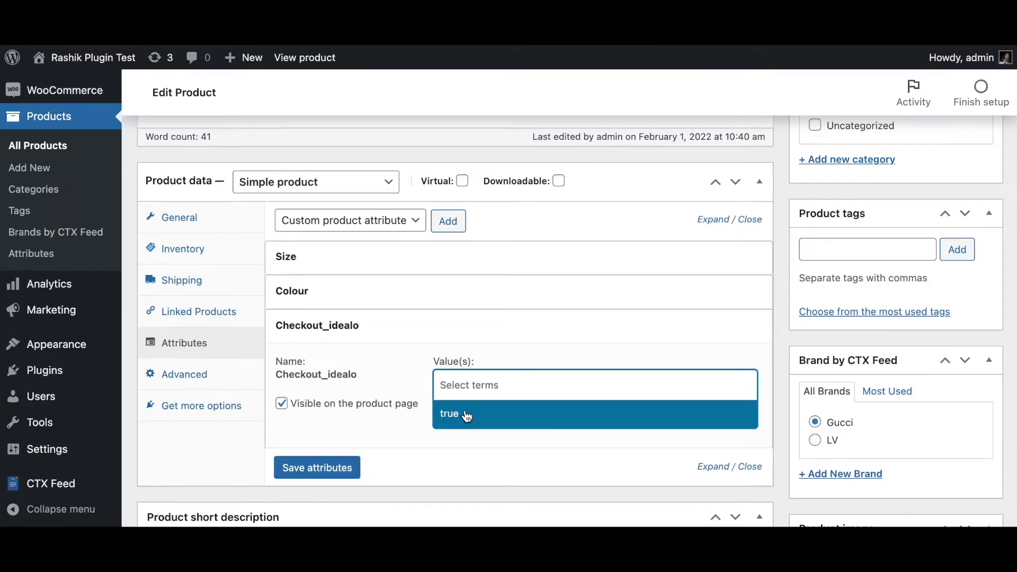
click(473, 416)
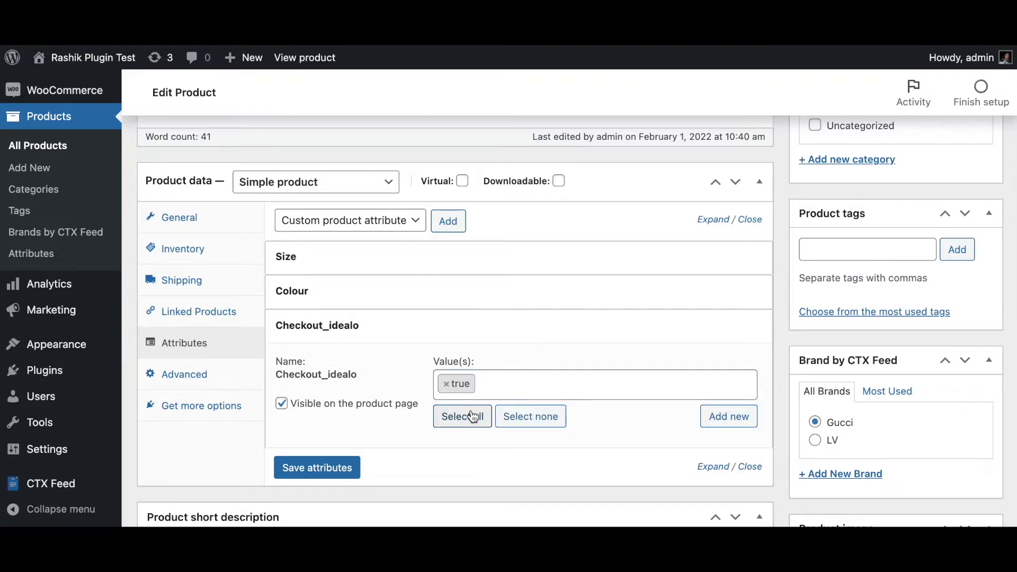
click(329, 467)
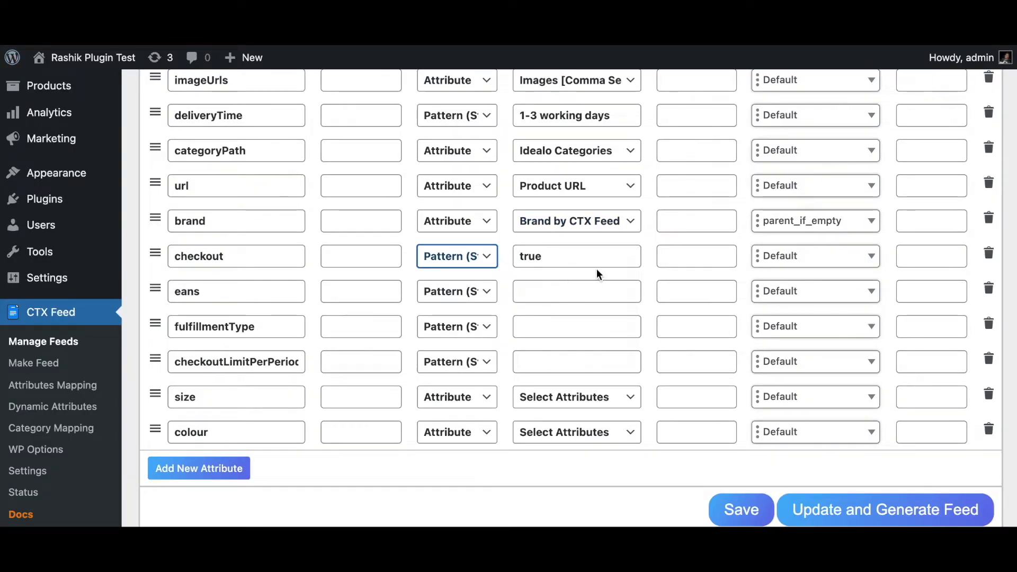
- Switch the checkout row to Attribute type and clear the feed cache
click(477, 259)
click(460, 241)
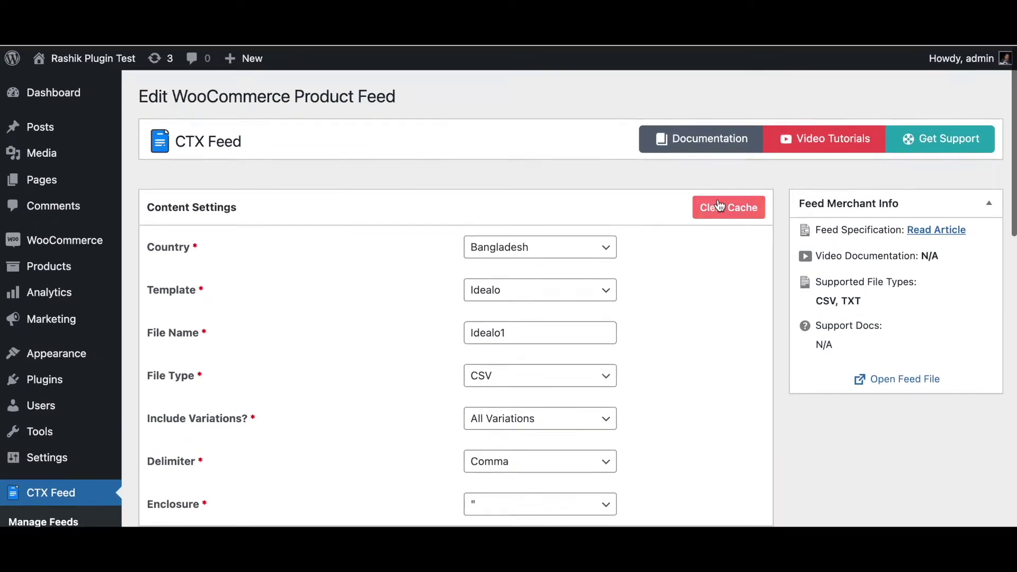
click(727, 207)
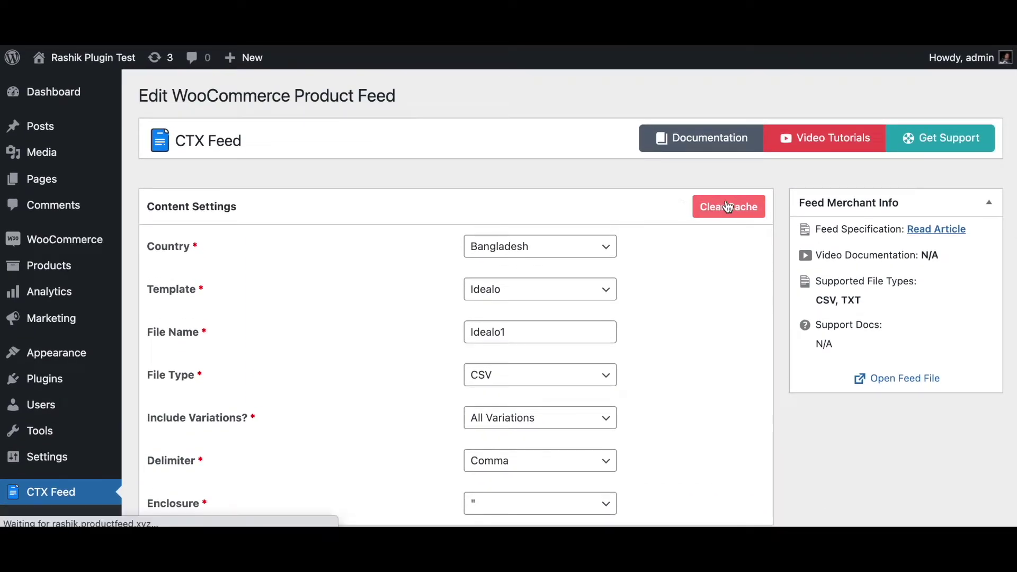
- Set checkout's type to Attribute again and map it to Checkout_idealo
scroll(708, 297, down, 9)
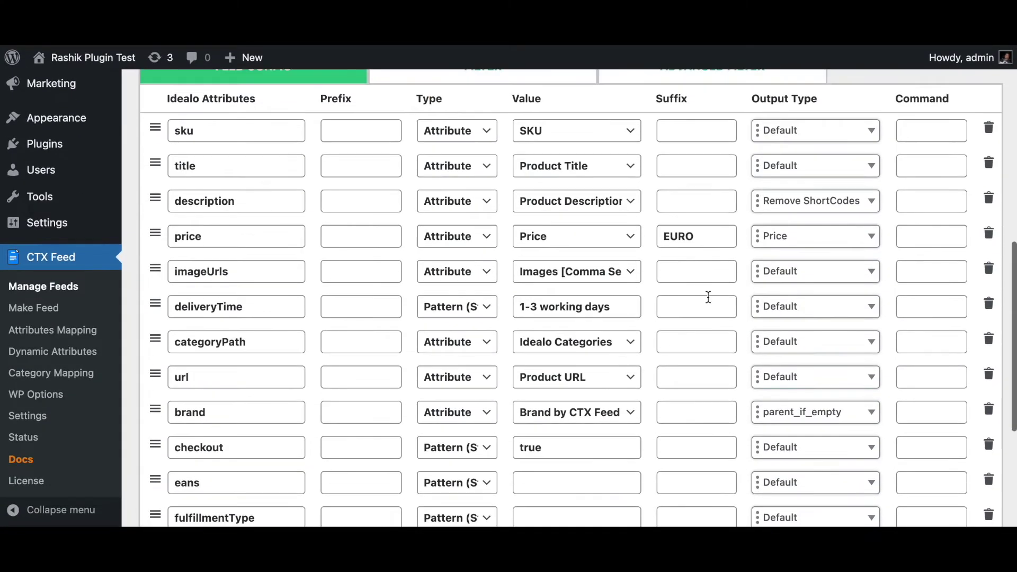
scroll(708, 297, down, 4)
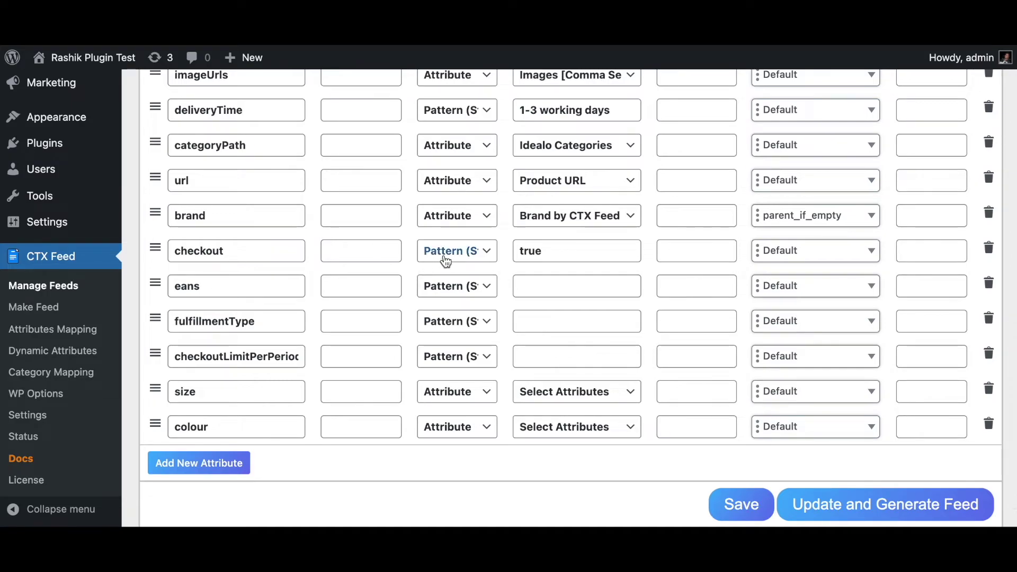
click(487, 255)
click(470, 233)
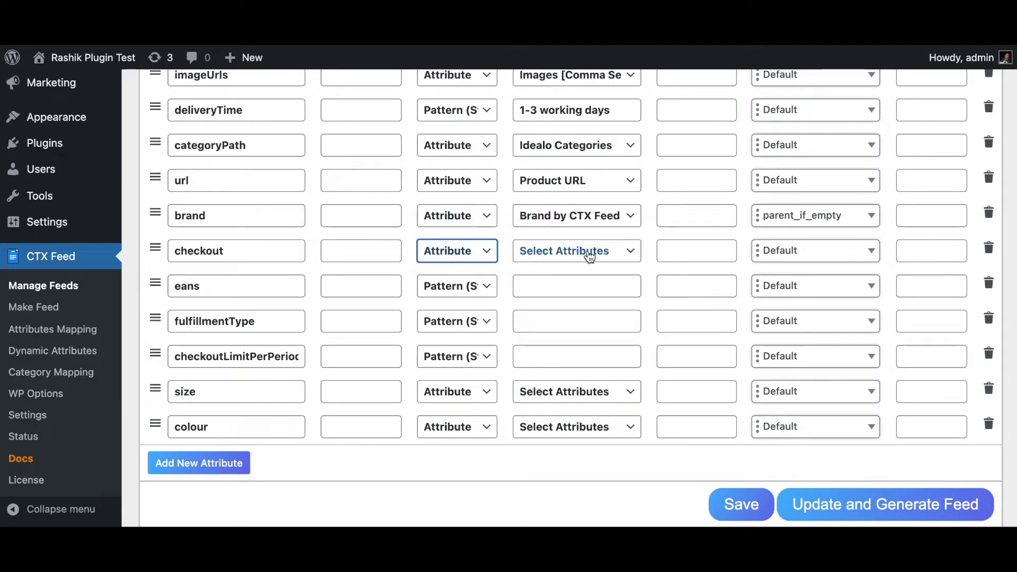
click(589, 254)
scroll(588, 355, down, 10)
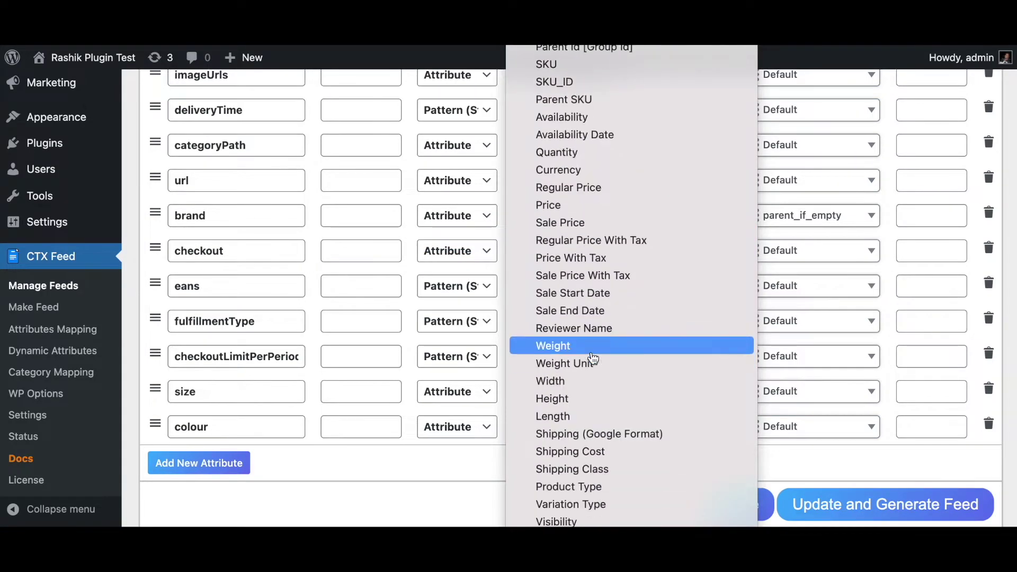
scroll(593, 358, down, 10)
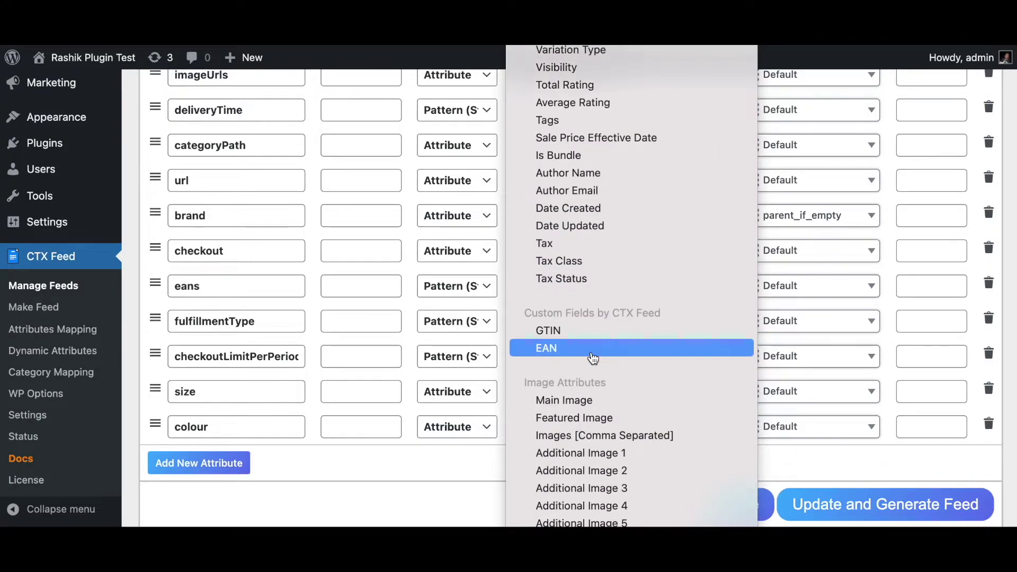
scroll(593, 358, down, 10)
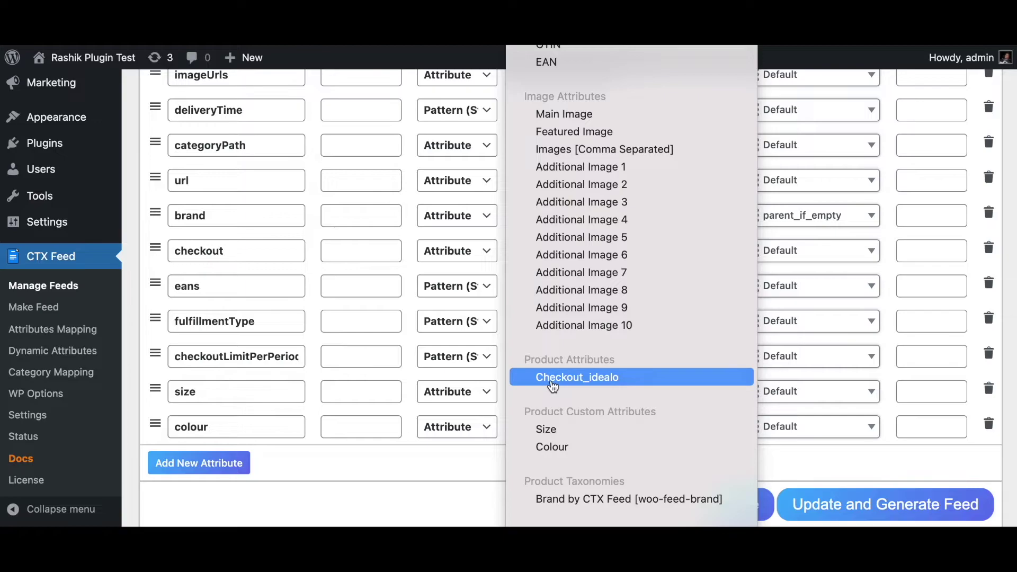
click(552, 385)
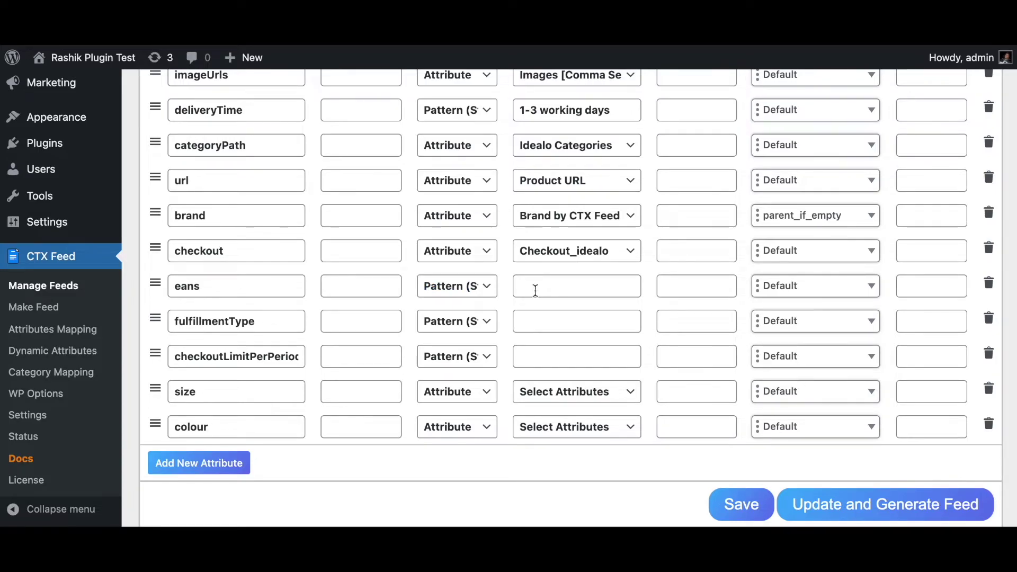
- Map the eans row to the EAN custom field, then go to CTX Feed Settings
click(490, 292)
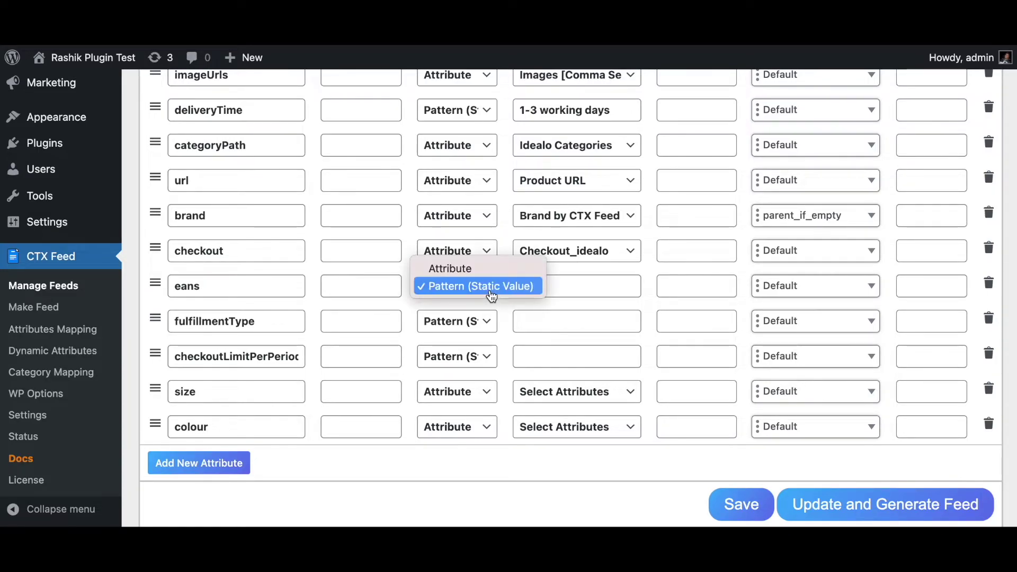
click(456, 270)
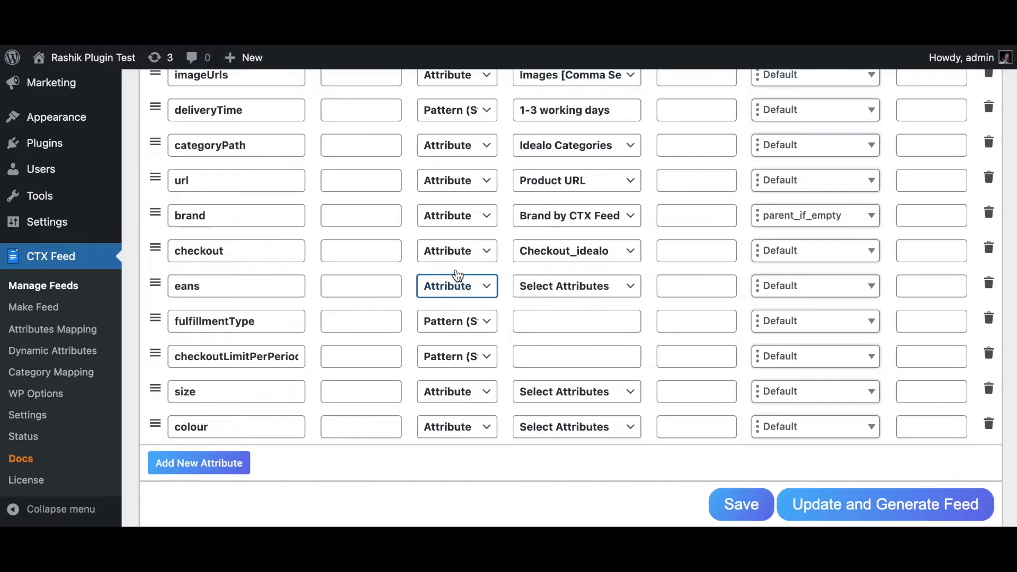
click(555, 286)
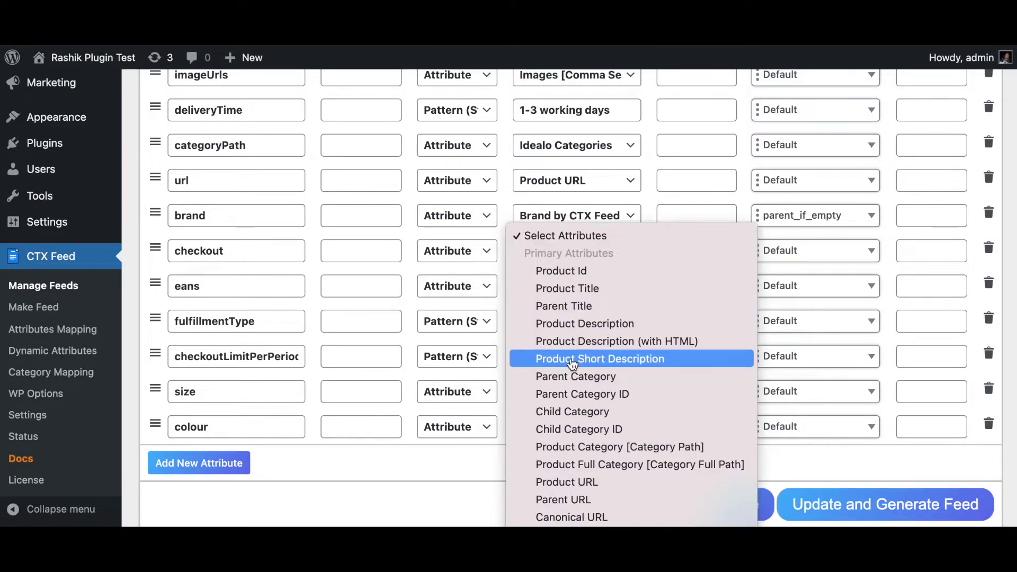
scroll(567, 360, down, 15)
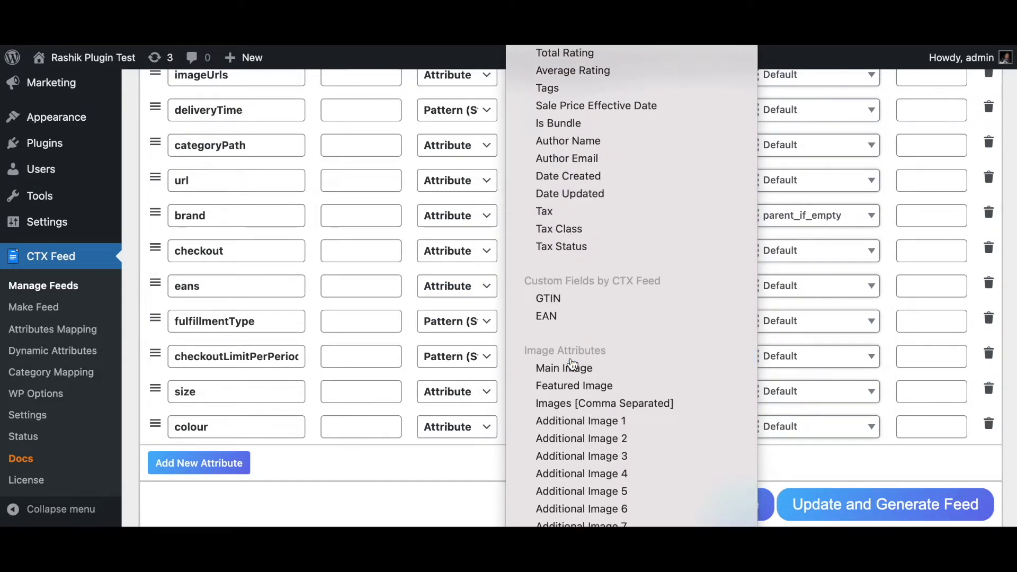
click(557, 318)
click(530, 287)
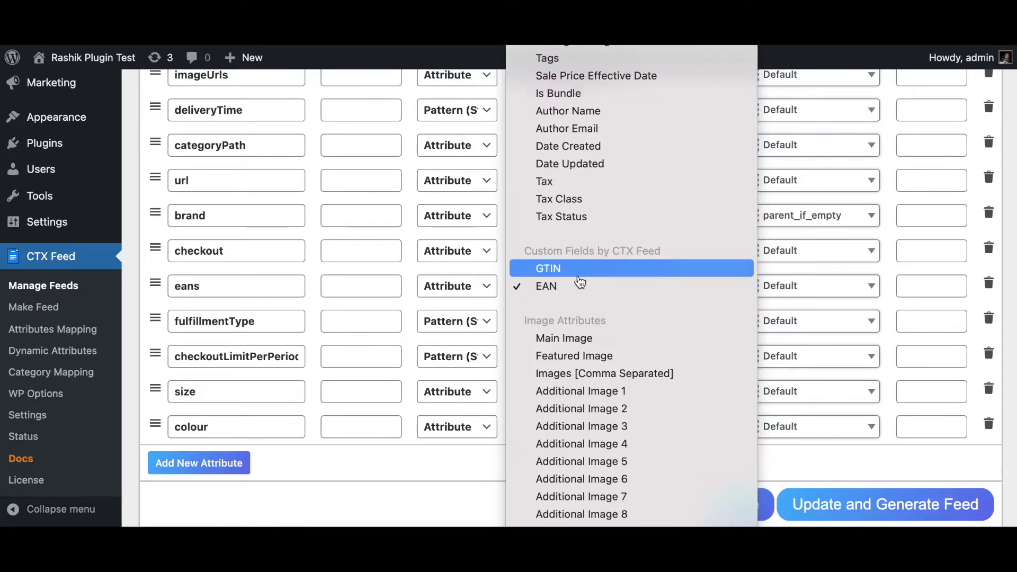
click(496, 273)
click(35, 418)
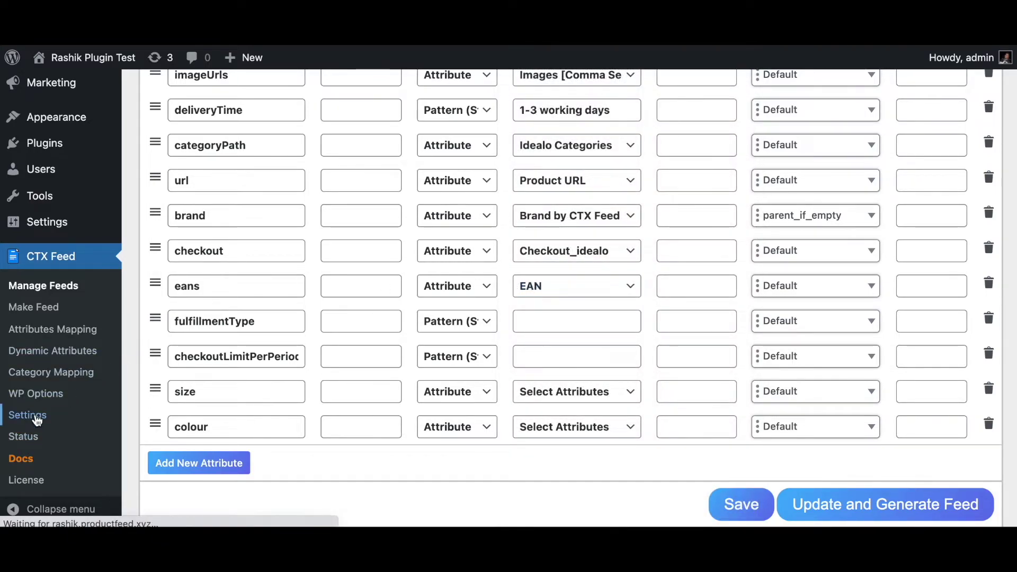
- Check the Custom Fields settings and enter EAN 1233424 on the product's Inventory tab
scroll(400, 312, down, 10)
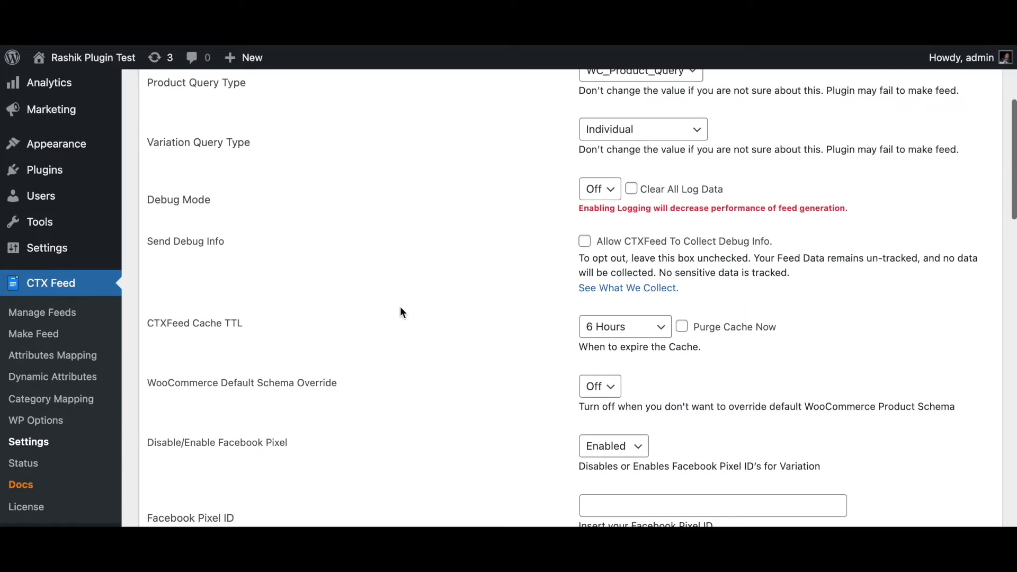
scroll(401, 312, down, 10)
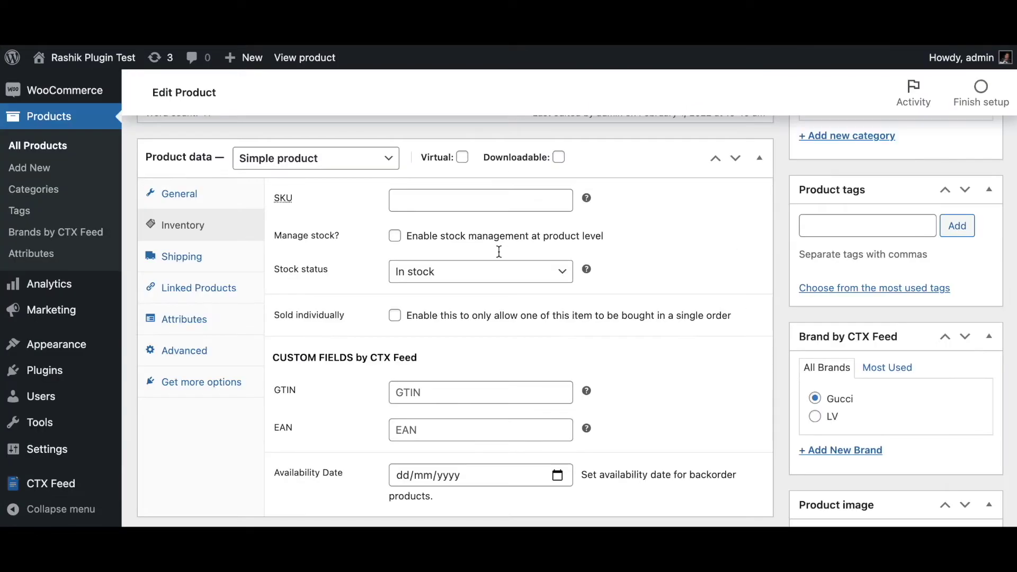
scroll(526, 324, up, 2)
scroll(313, 336, down, 2)
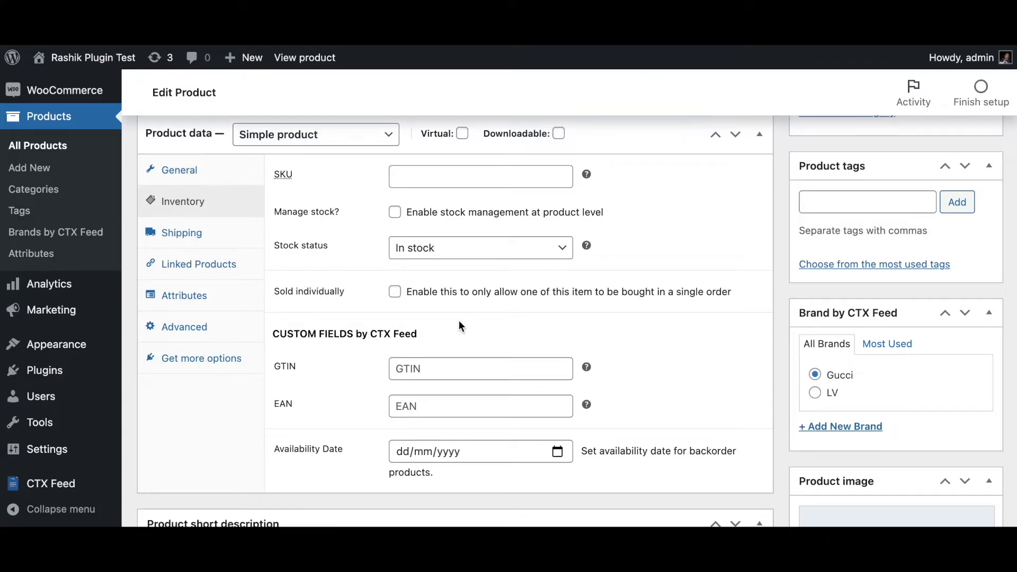
click(415, 411)
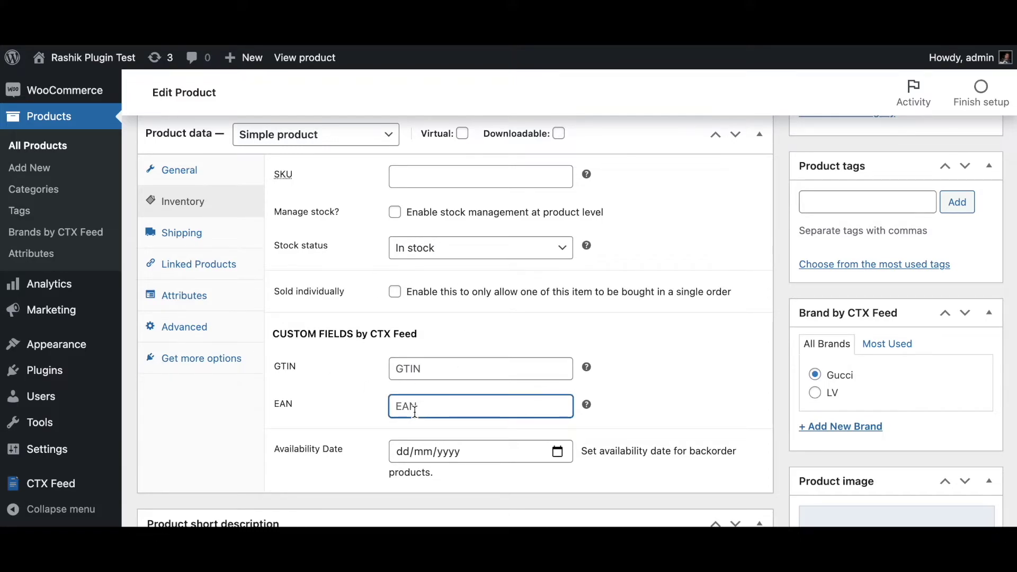
text(1233424)
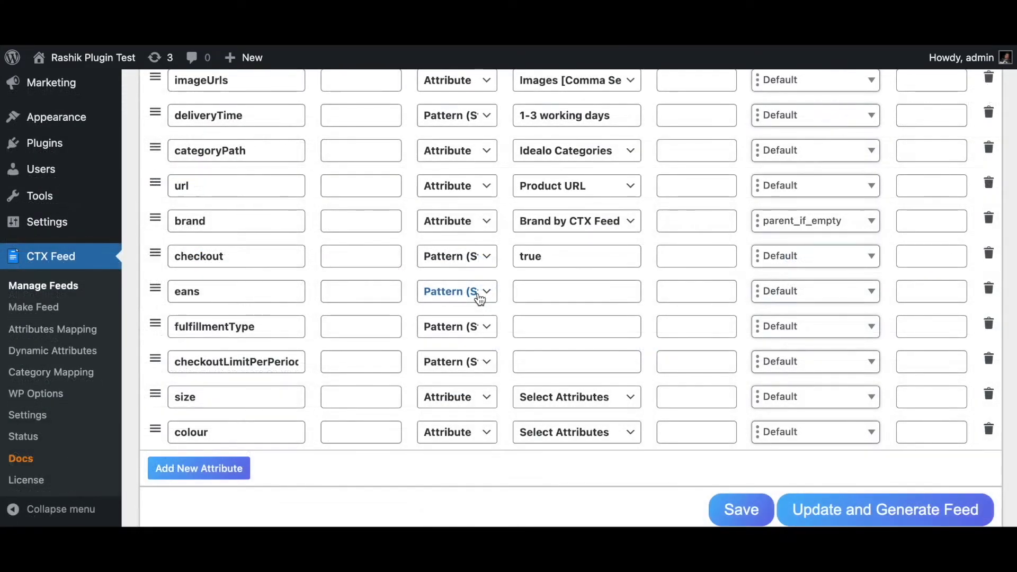
- Switch the eans row from Pattern to Attribute and select EAN under Custom Fields by CTX Feed
click(481, 299)
click(450, 272)
click(550, 298)
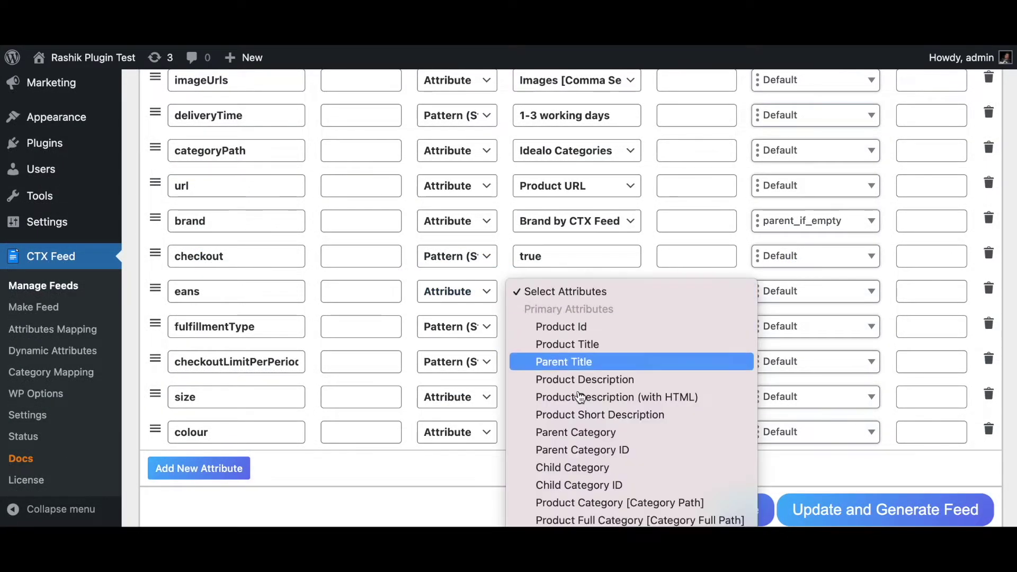
scroll(582, 418, down, 15)
scroll(588, 433, down, 3)
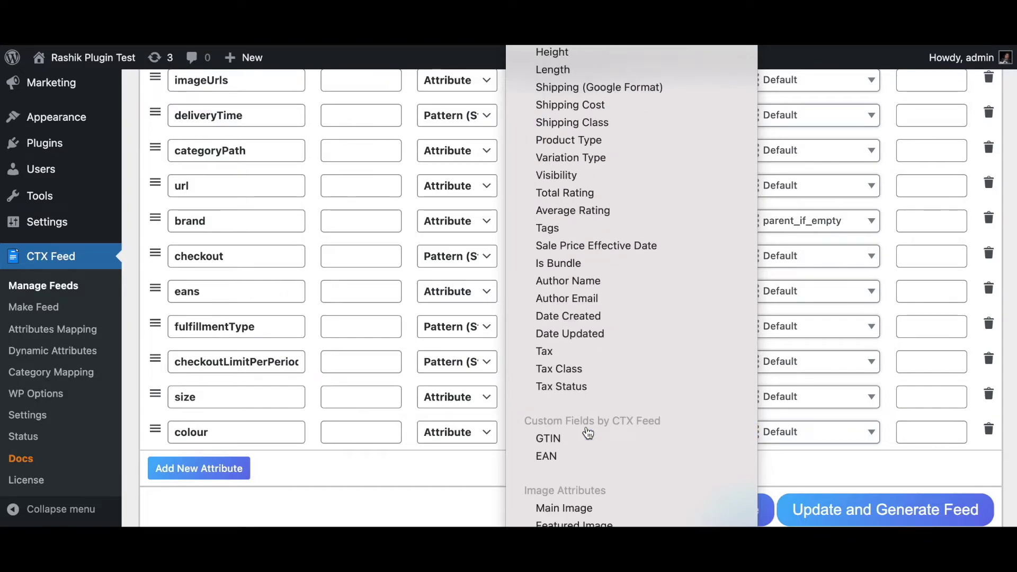
click(585, 457)
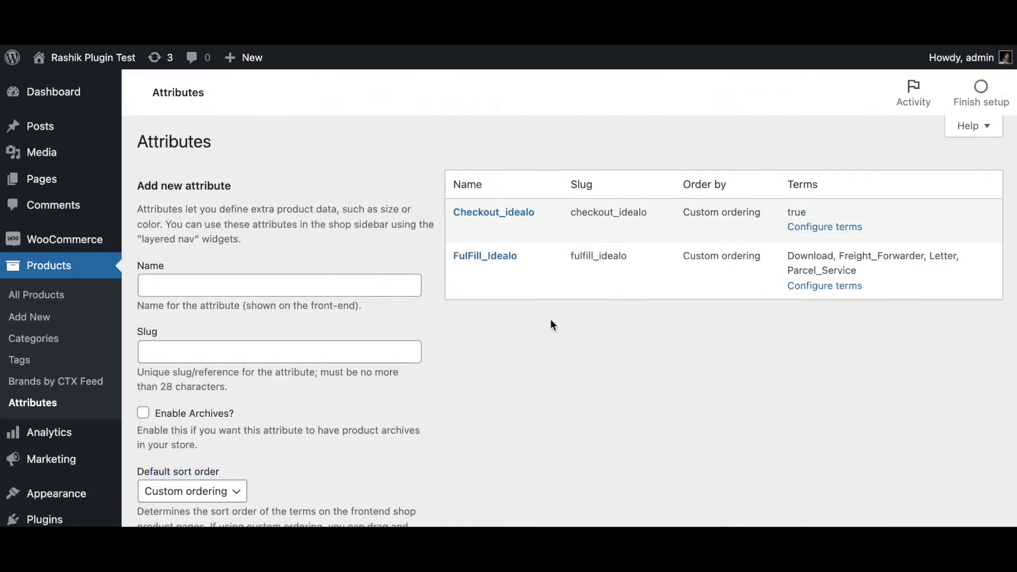
- Review the Checkout_idealo and FulFill_Idealo attributes and their terms under Products > Attributes
mouse_move(507, 298)
mouse_move(821, 262)
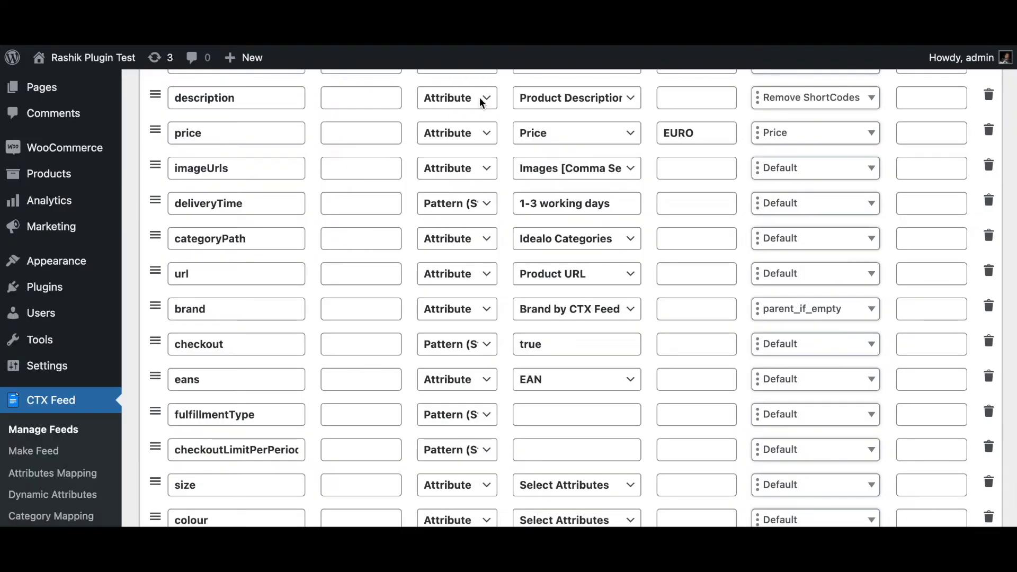
- Set the fulfillmentType row to Attribute and pick FulFill_Idealo under Product Attributes
scroll(522, 336, down, 3)
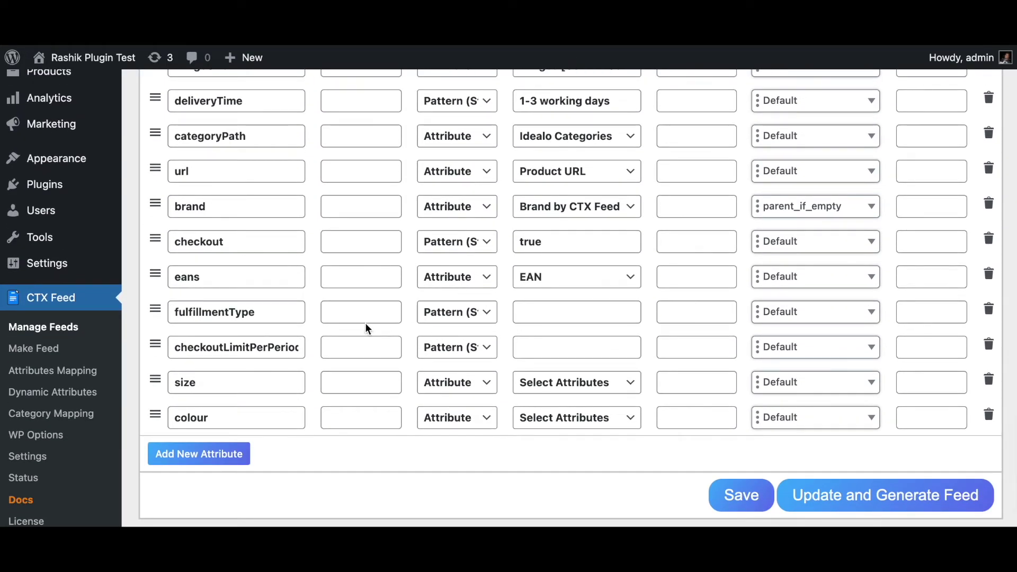
click(486, 313)
click(453, 294)
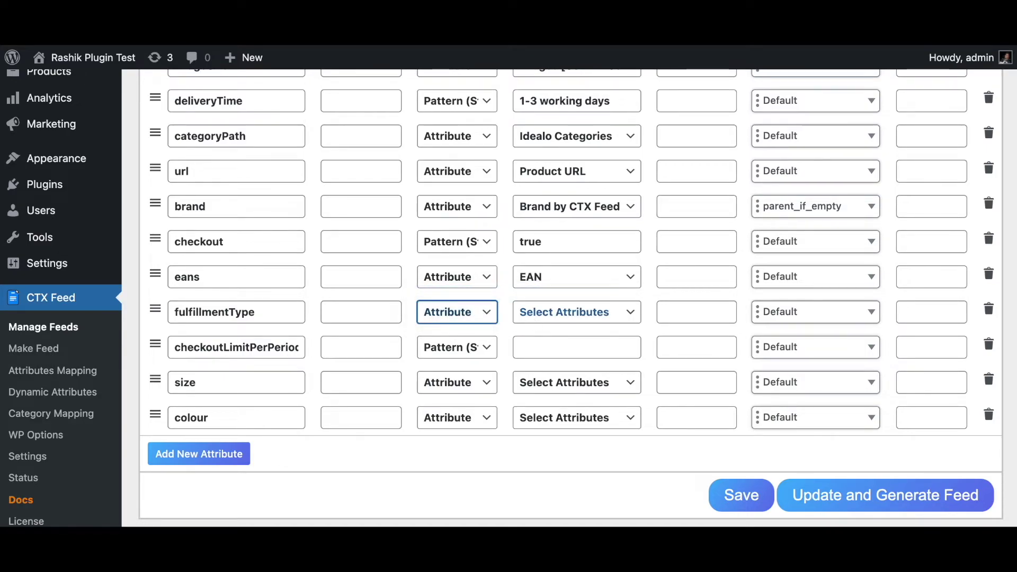
click(574, 313)
scroll(578, 434, down, 5)
scroll(577, 452, down, 10)
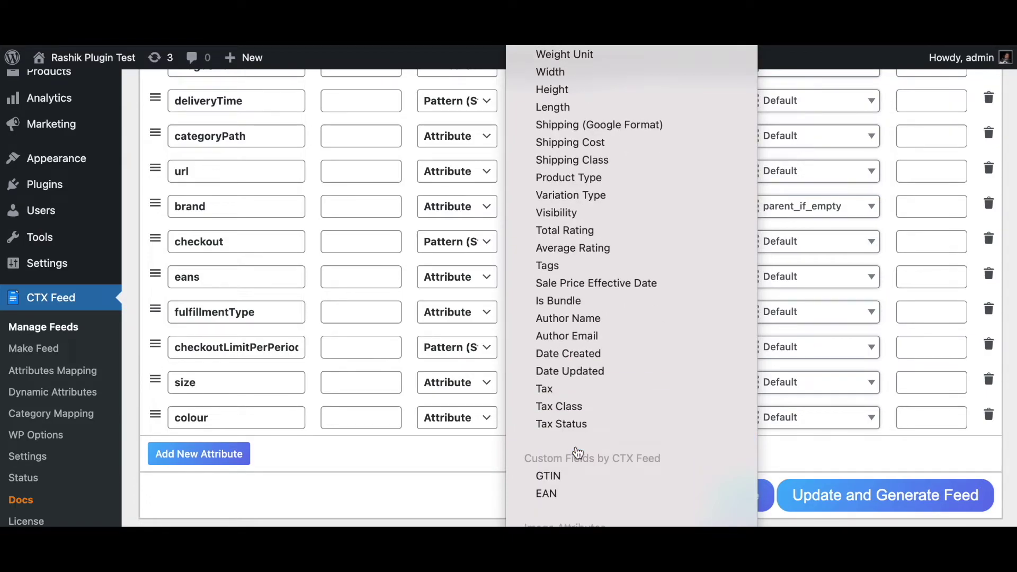
scroll(577, 453, down, 15)
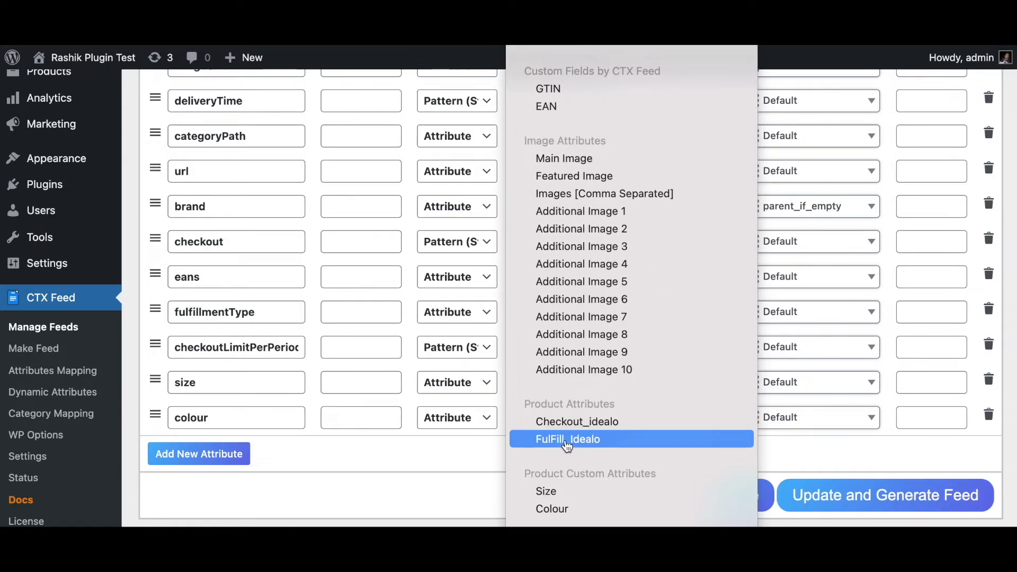
click(566, 440)
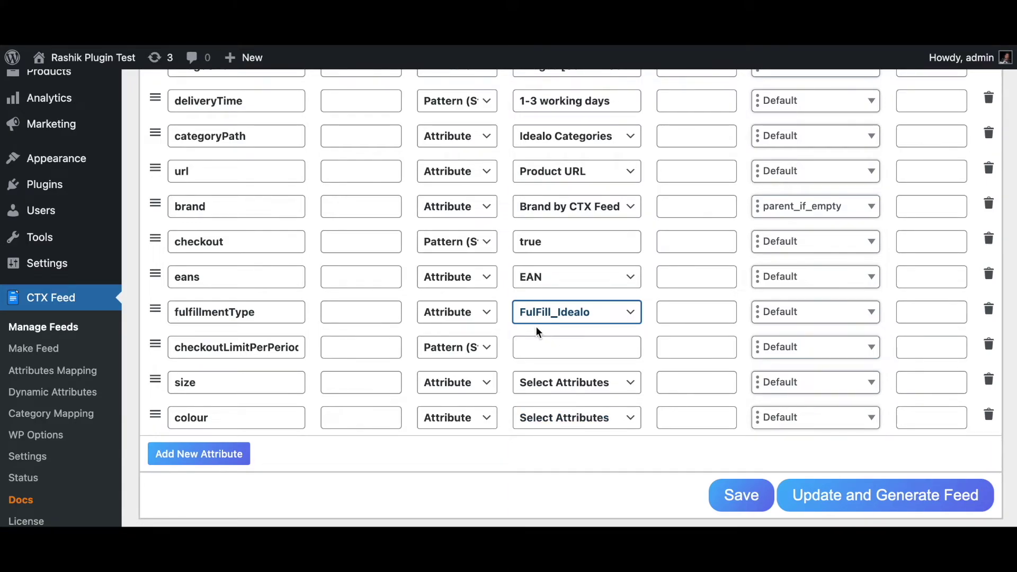
click(574, 455)
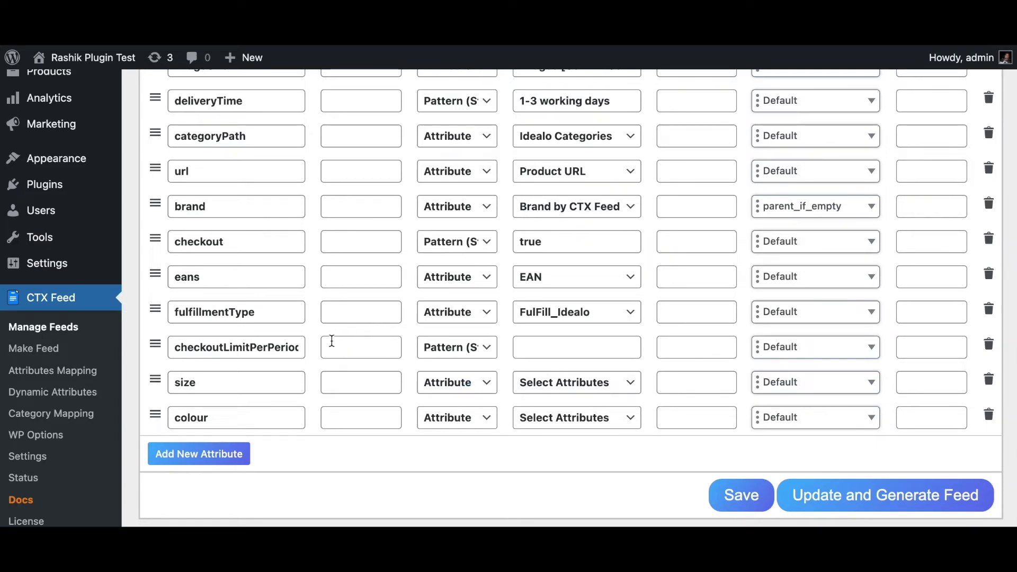
- Keep checkoutLimitPerPeriod as a static Pattern with the value 3
click(486, 349)
click(485, 349)
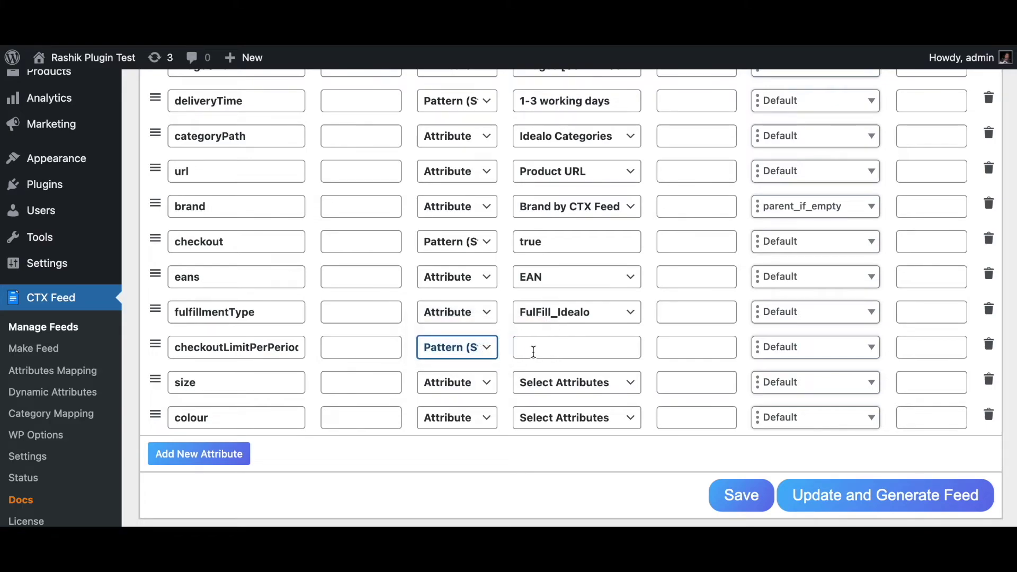
click(550, 352)
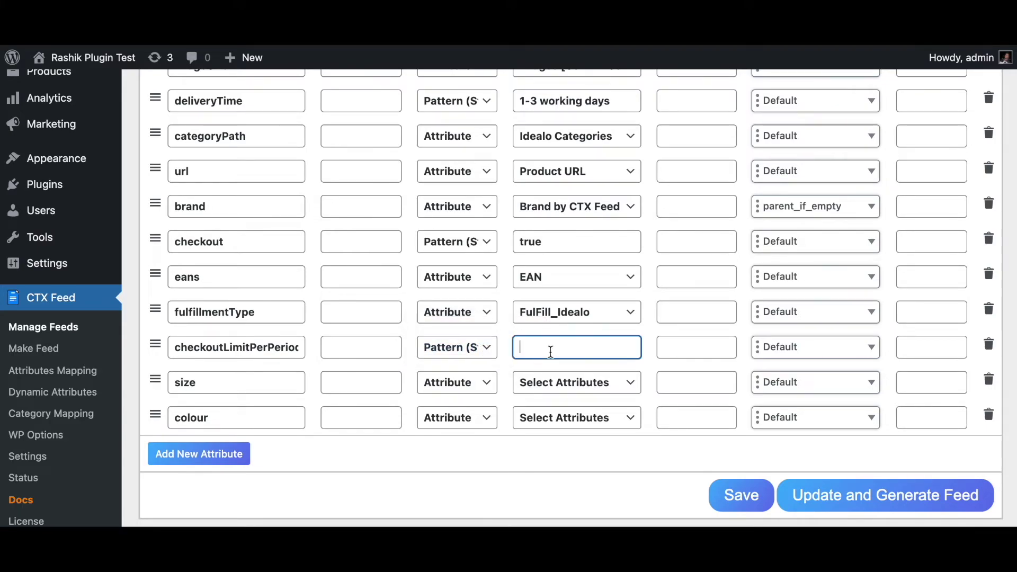
text(3)
- Map the size row to the Size attribute and the colour row to Colour
click(562, 384)
scroll(581, 466, down, 10)
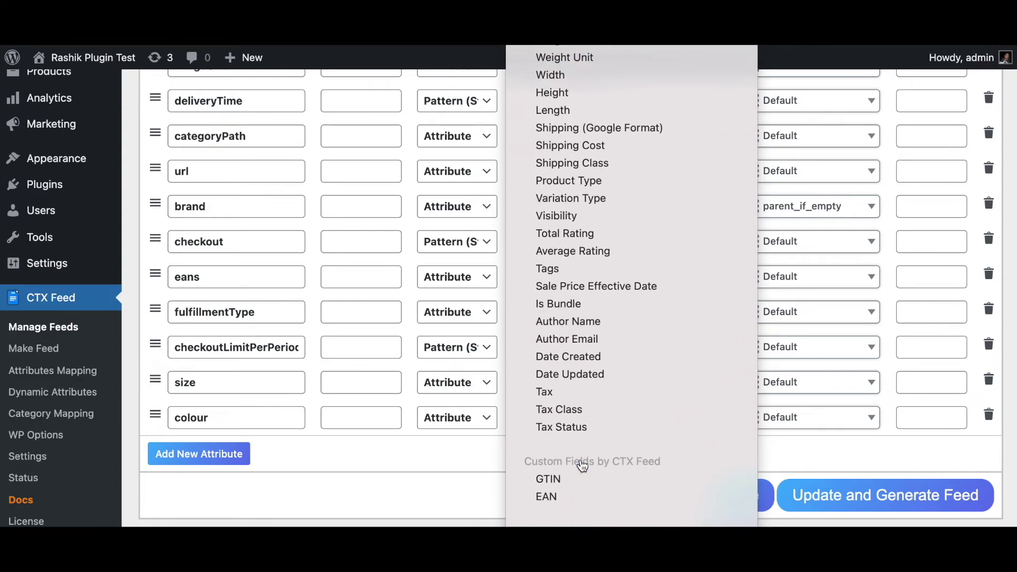
scroll(582, 466, down, 12)
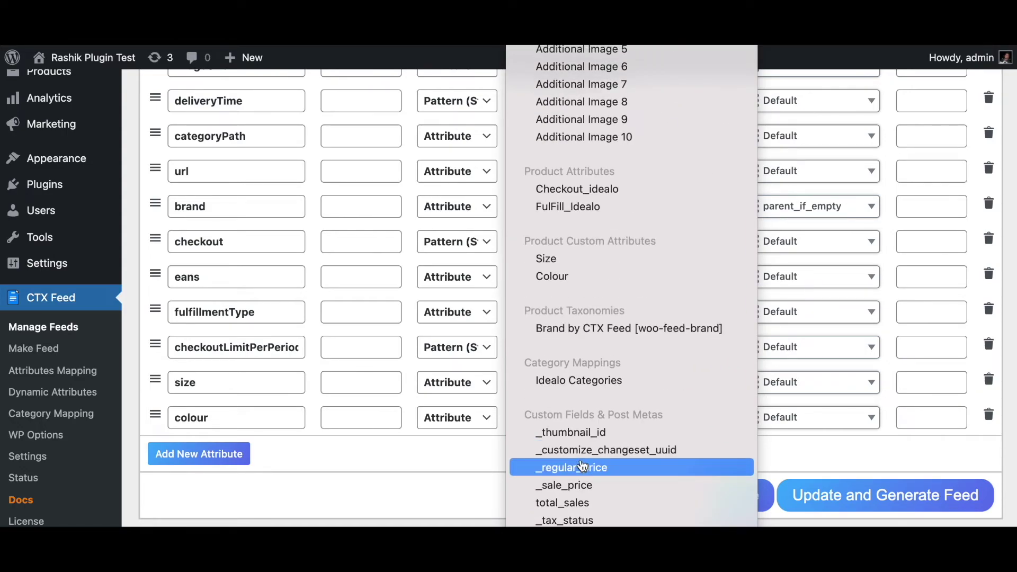
click(546, 259)
click(555, 419)
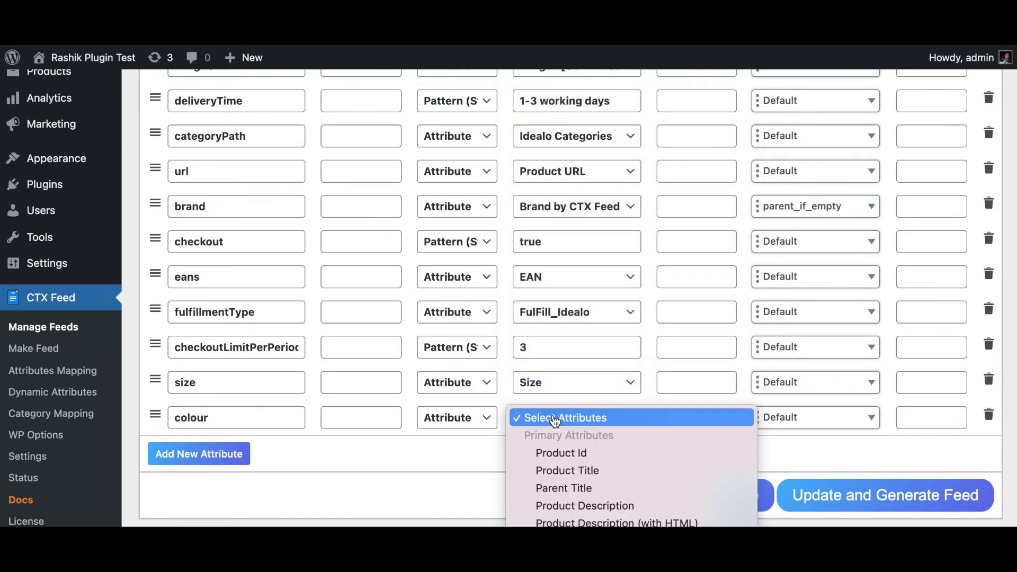
scroll(555, 421, down, 20)
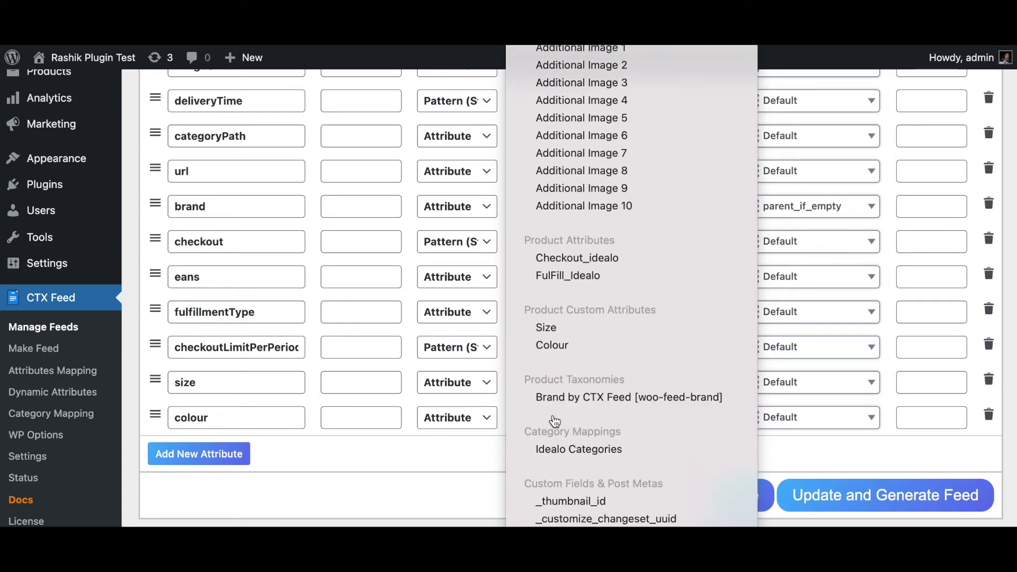
click(559, 345)
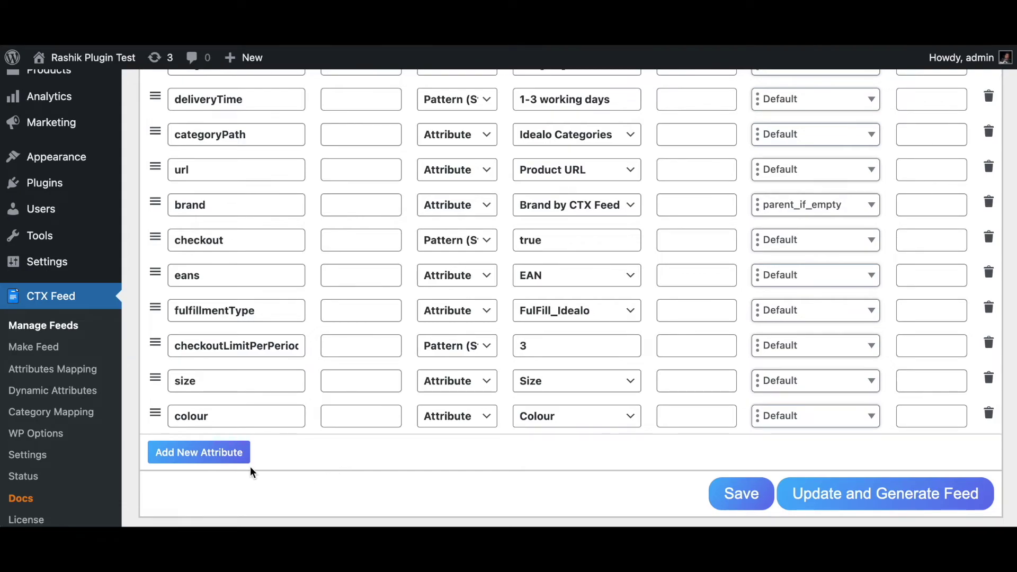
- Add a freeReturnDays attribute row as a static Pattern with value 14
click(205, 453)
click(202, 454)
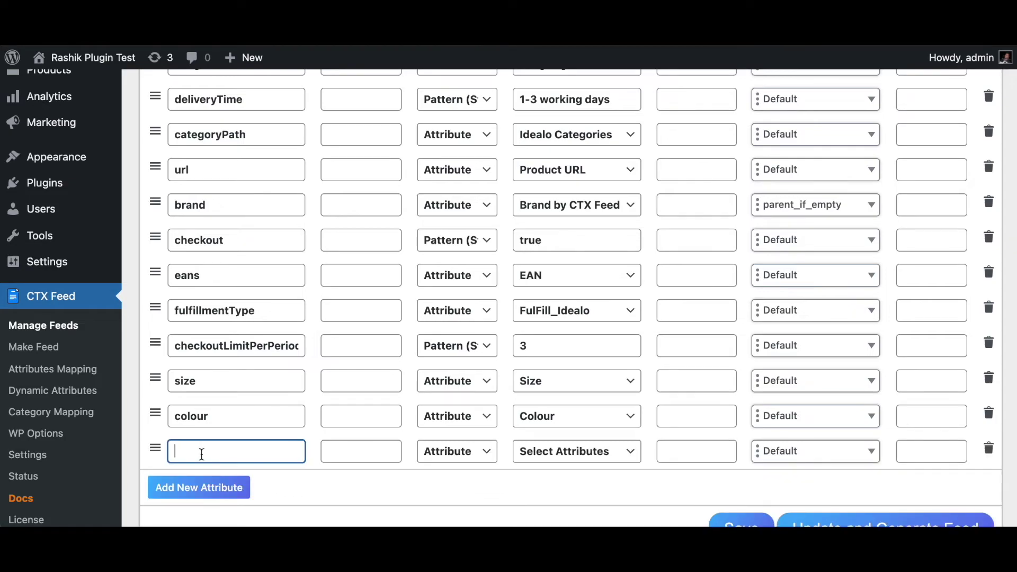
text(freeReturnDays)
click(457, 458)
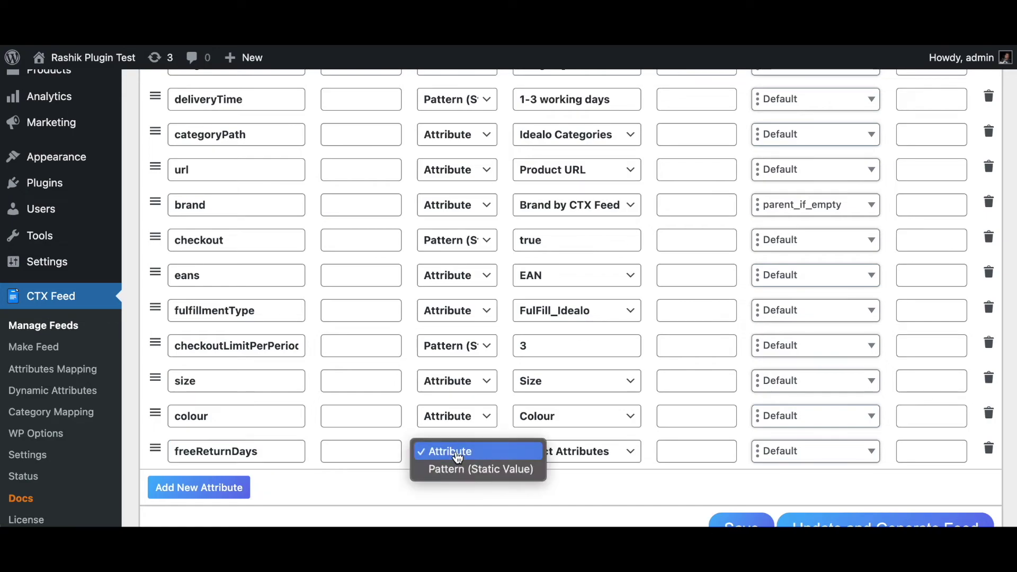
click(453, 470)
click(540, 451)
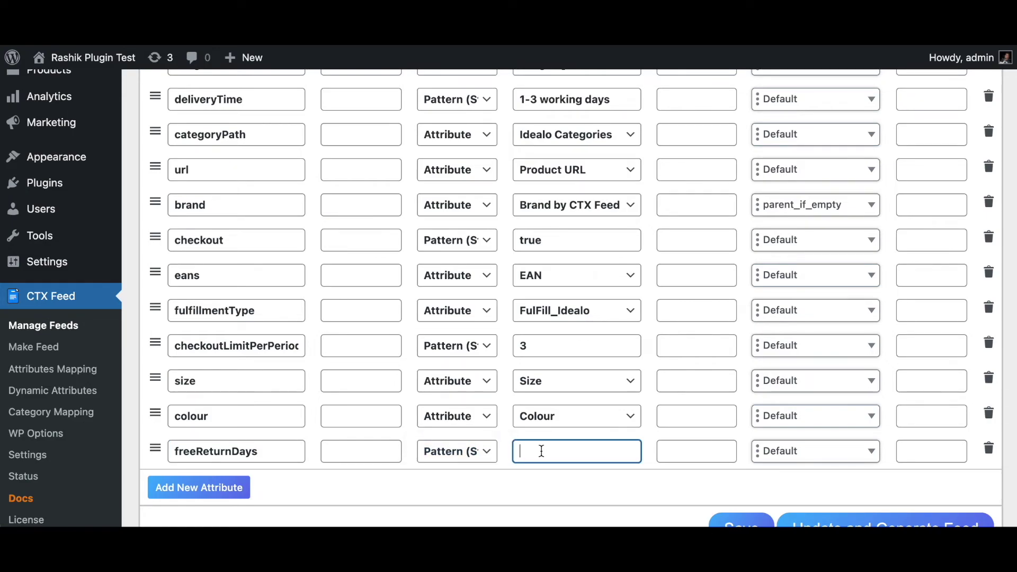
text(14)
scroll(588, 494, down, 1)
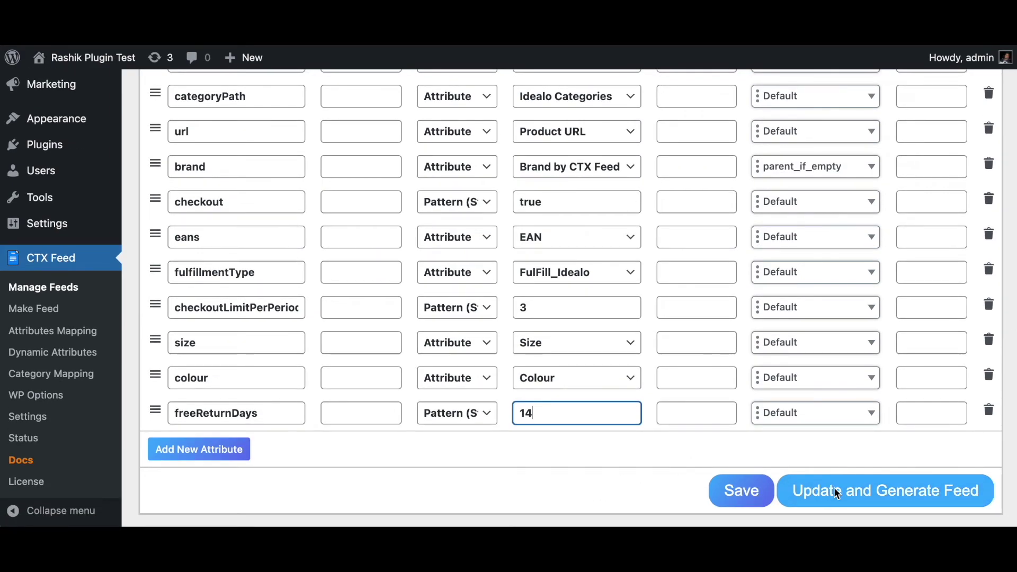
- Save the mapping with Update and Generate Feed to regenerate the Idealo1 feed
click(849, 490)
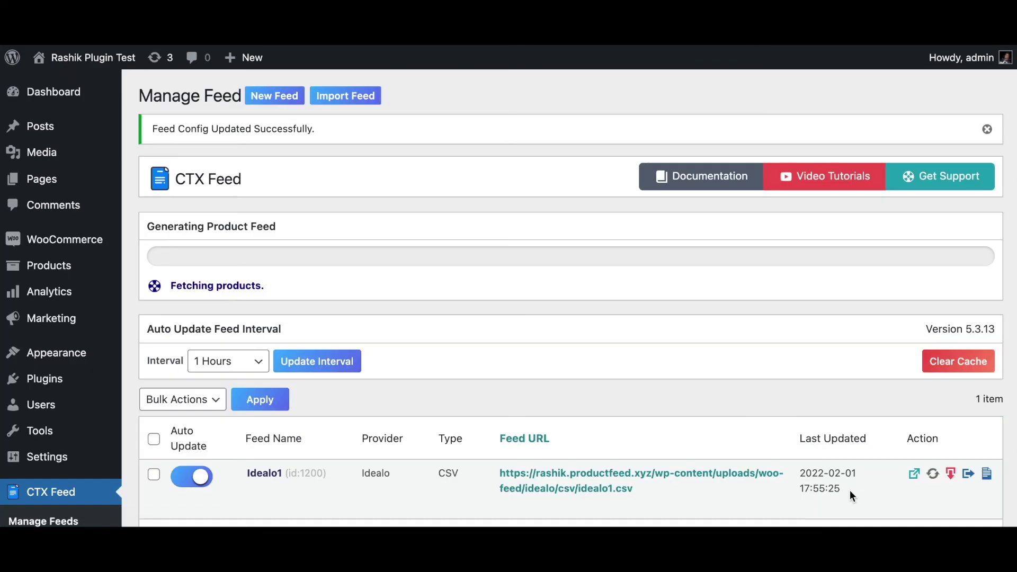